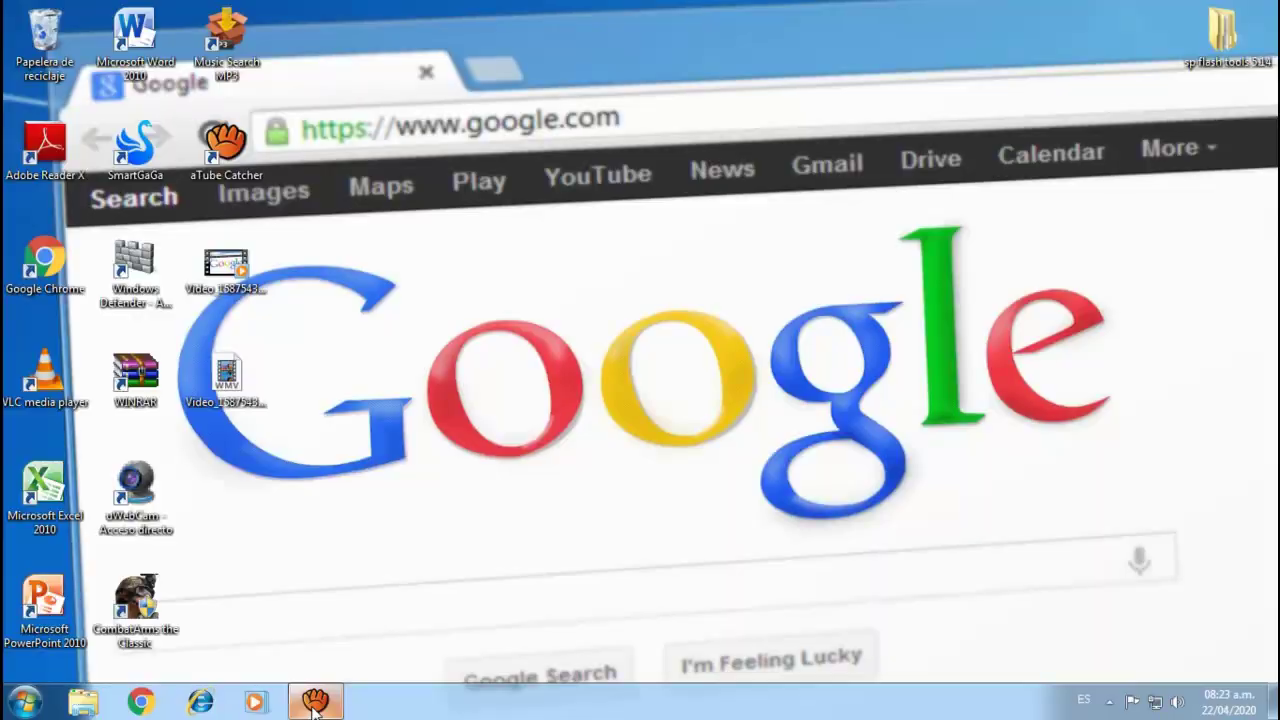
# - Search Google for 'gmail' in Chrome and open the official 'Gmail - Google' result
pyautogui.click(143, 704)
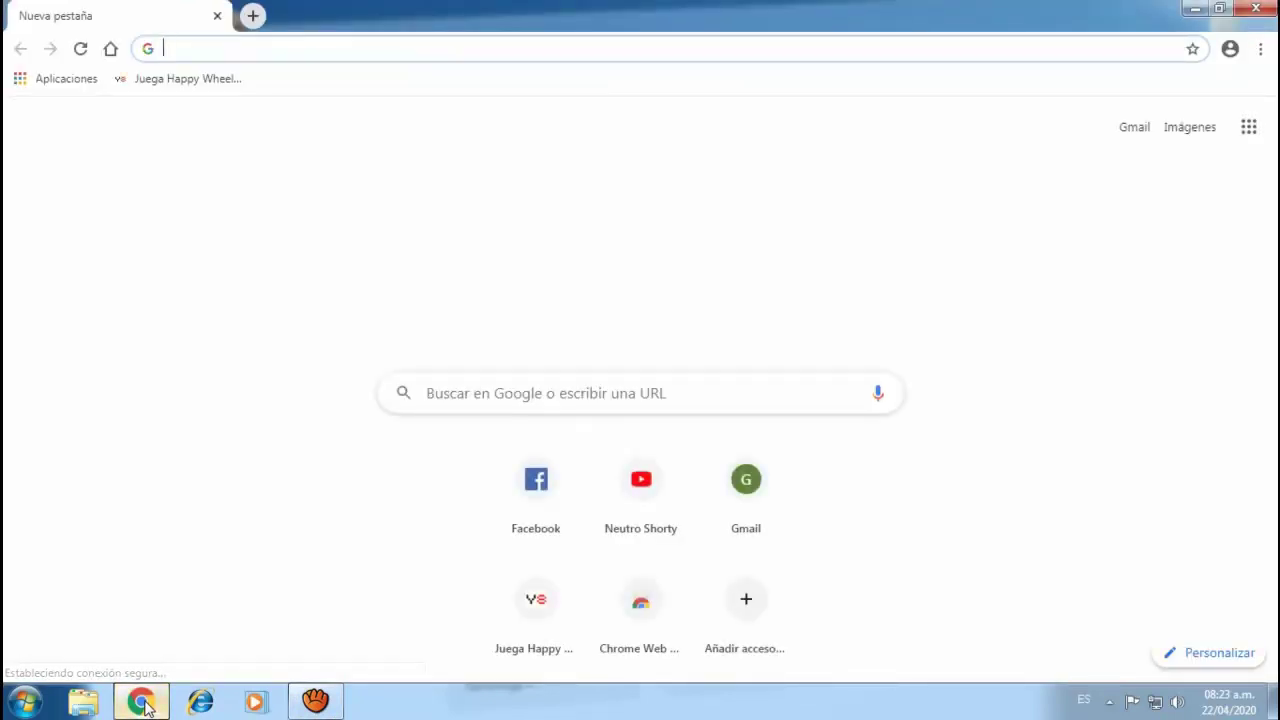
pyautogui.click(479, 394)
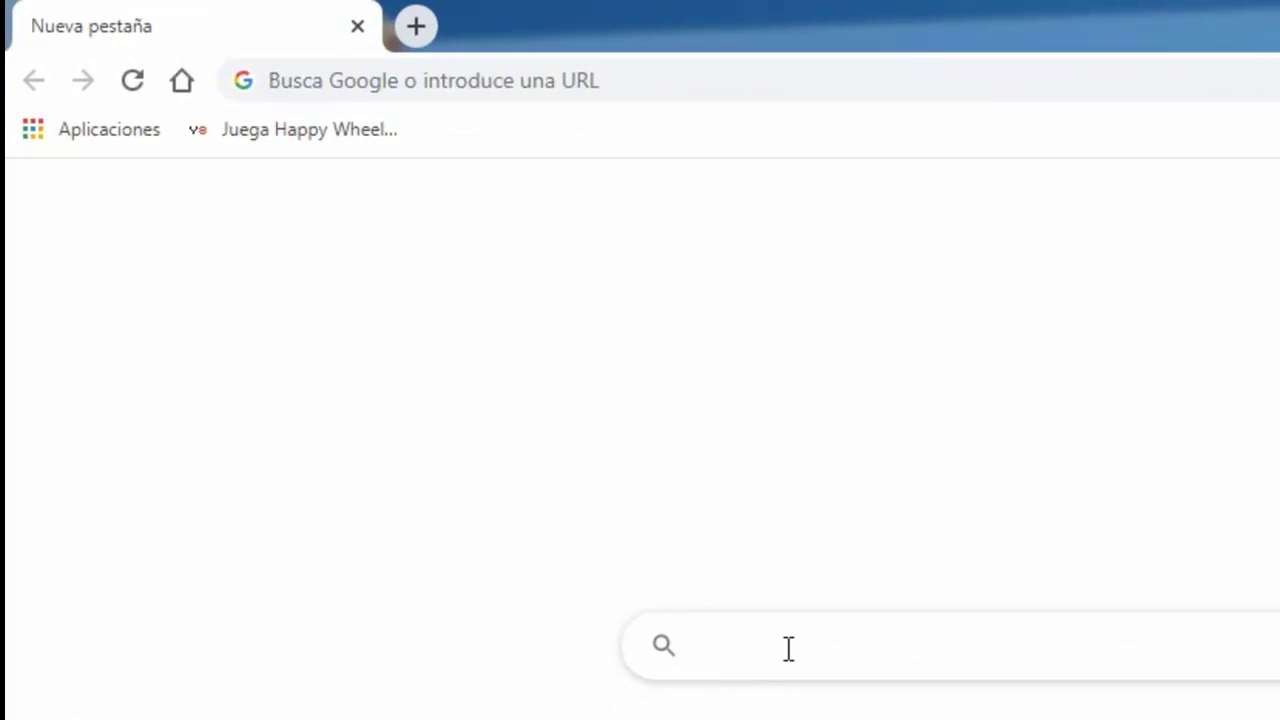
pyautogui.write('g')
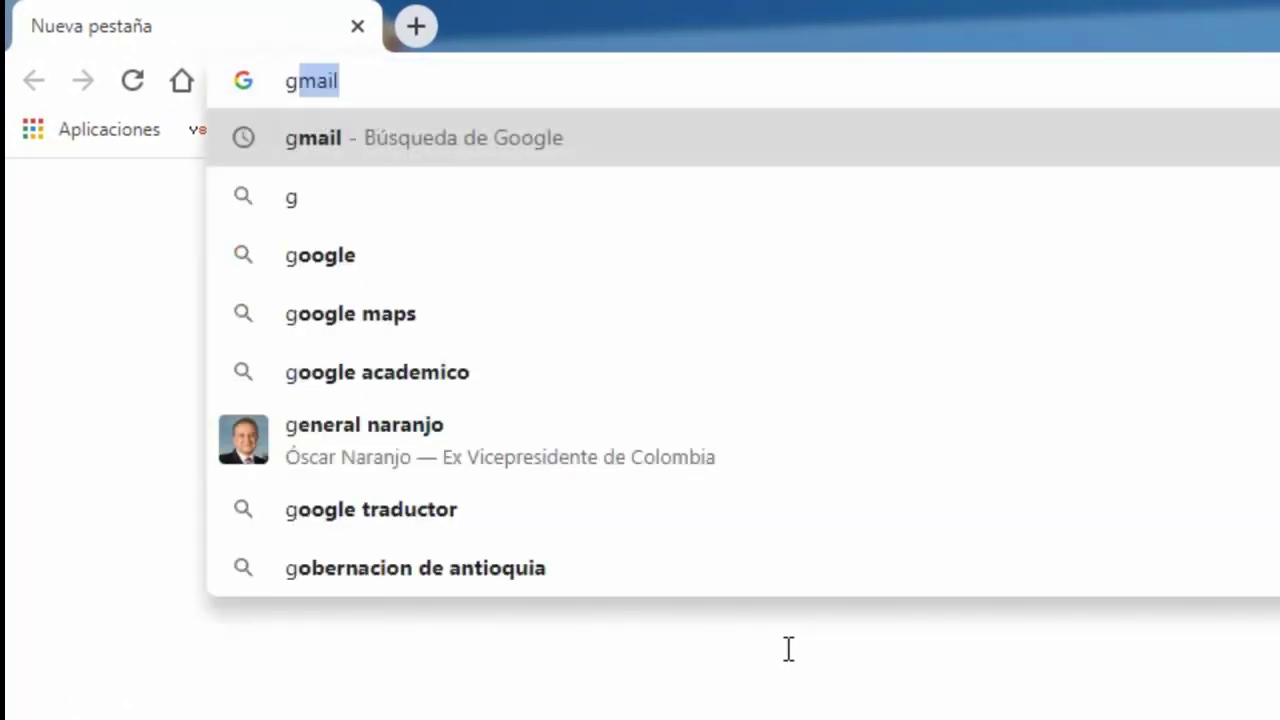
pyautogui.write('m')
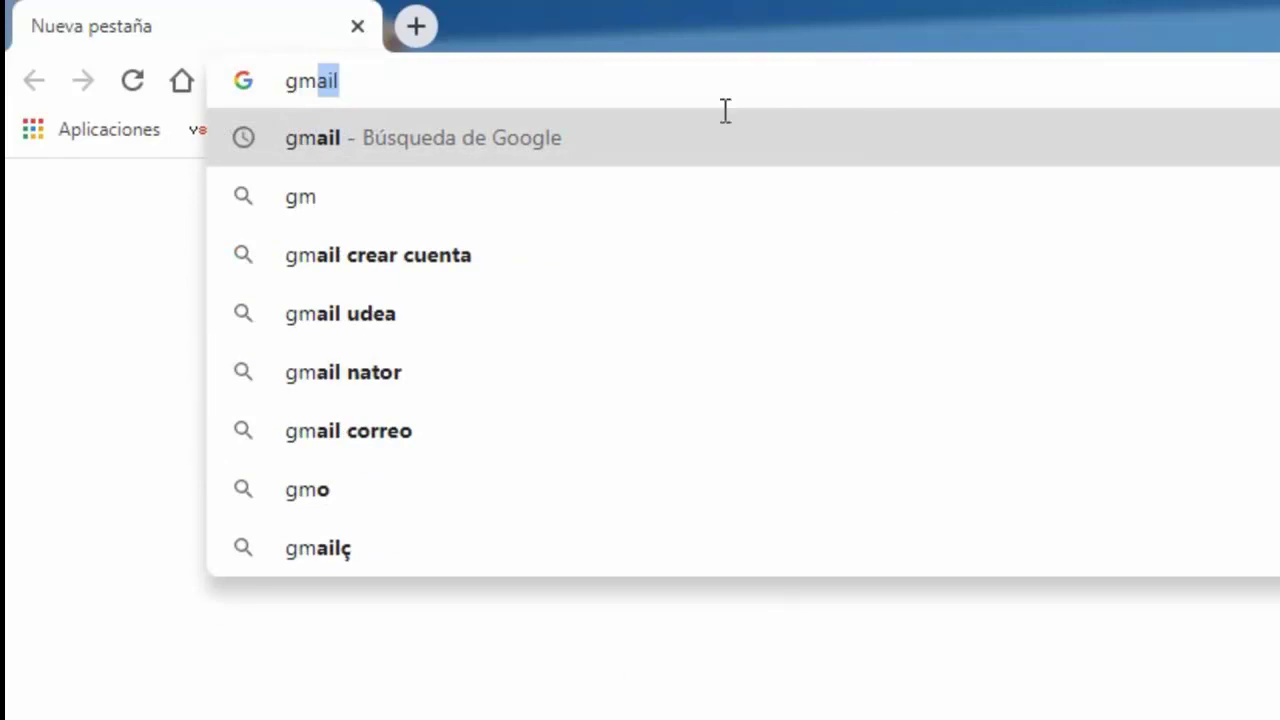
pyautogui.click(318, 143)
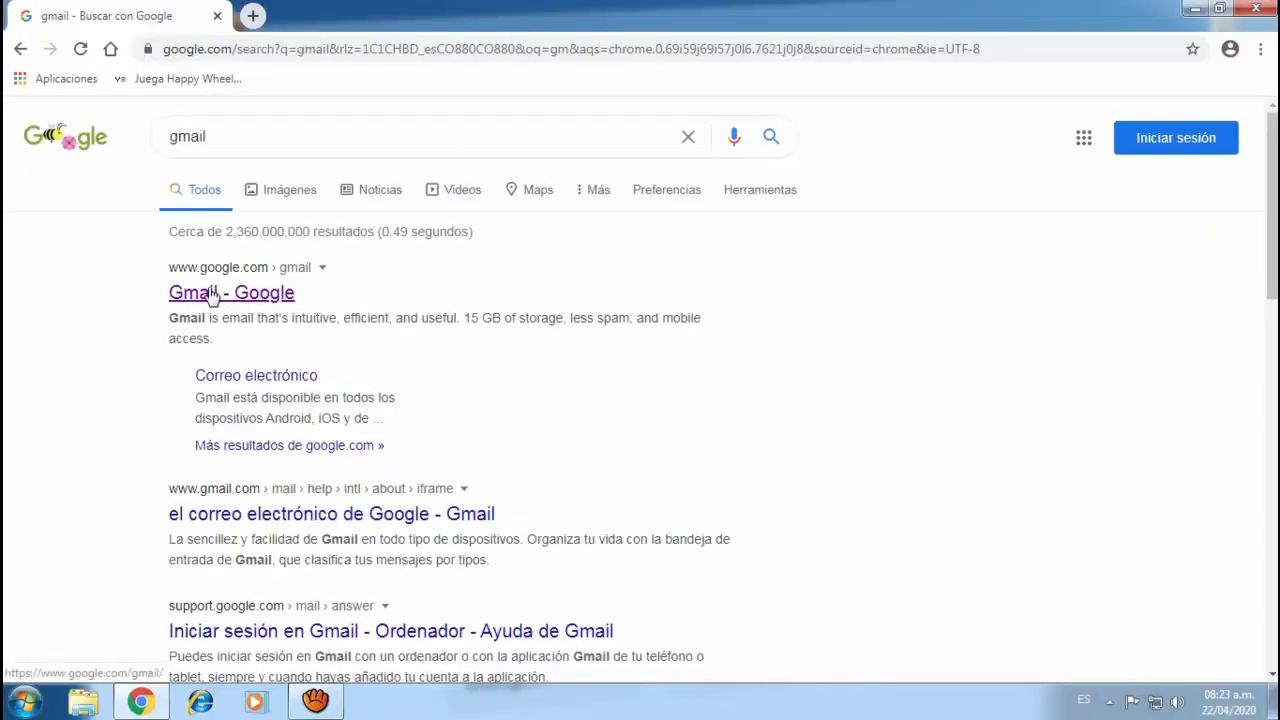
pyautogui.click(220, 300)
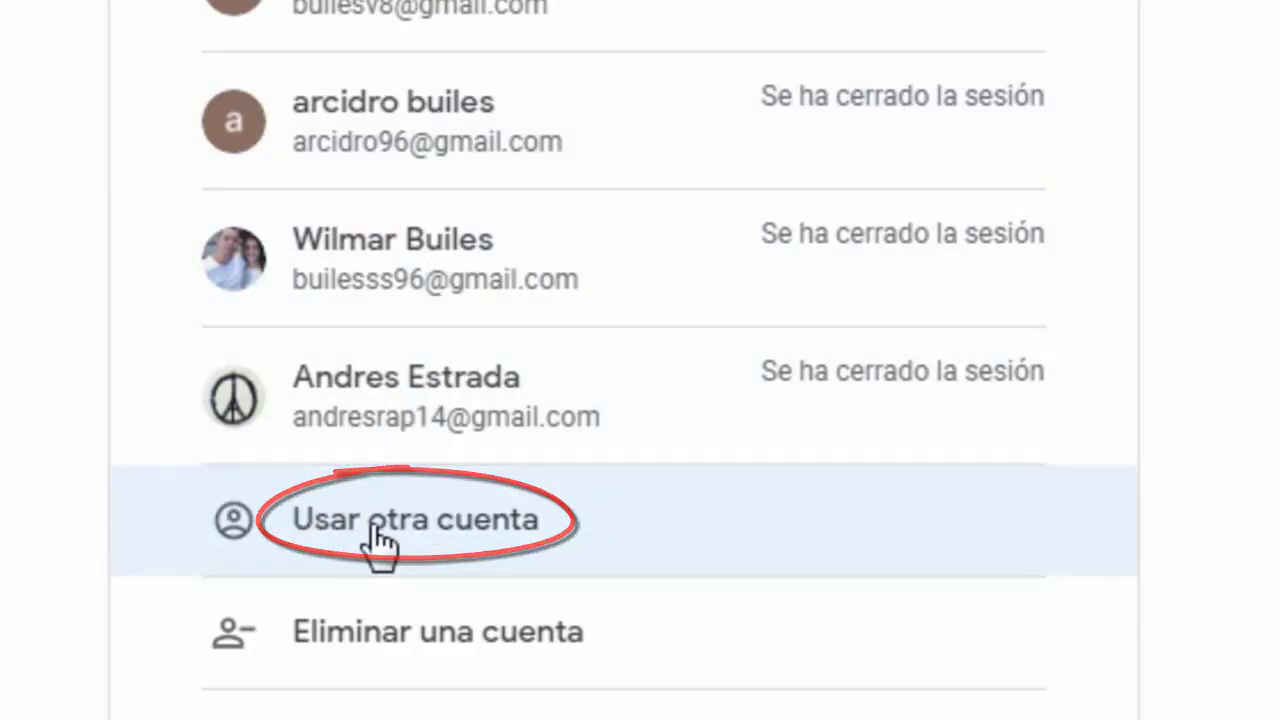
# - Choose 'Usar otra cuenta', then 'Crear cuenta' > 'Para mí' to start a personal account
pyautogui.click(370, 535)
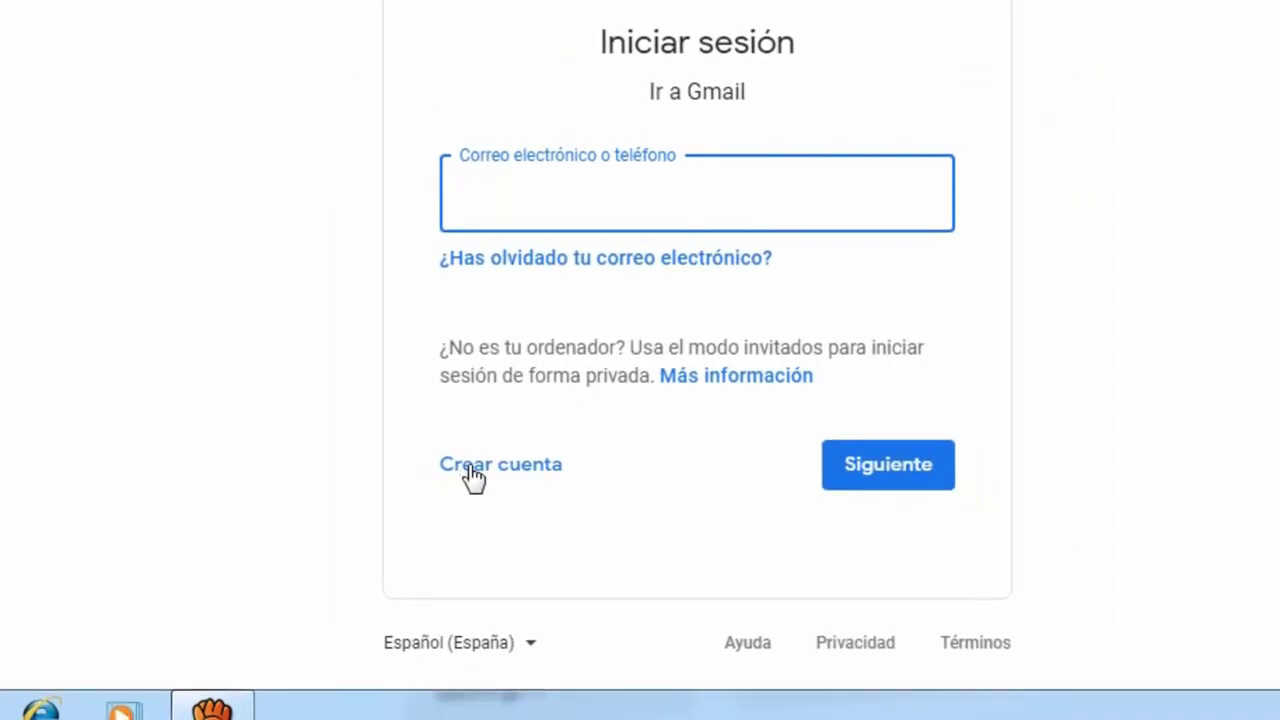
pyautogui.click(473, 478)
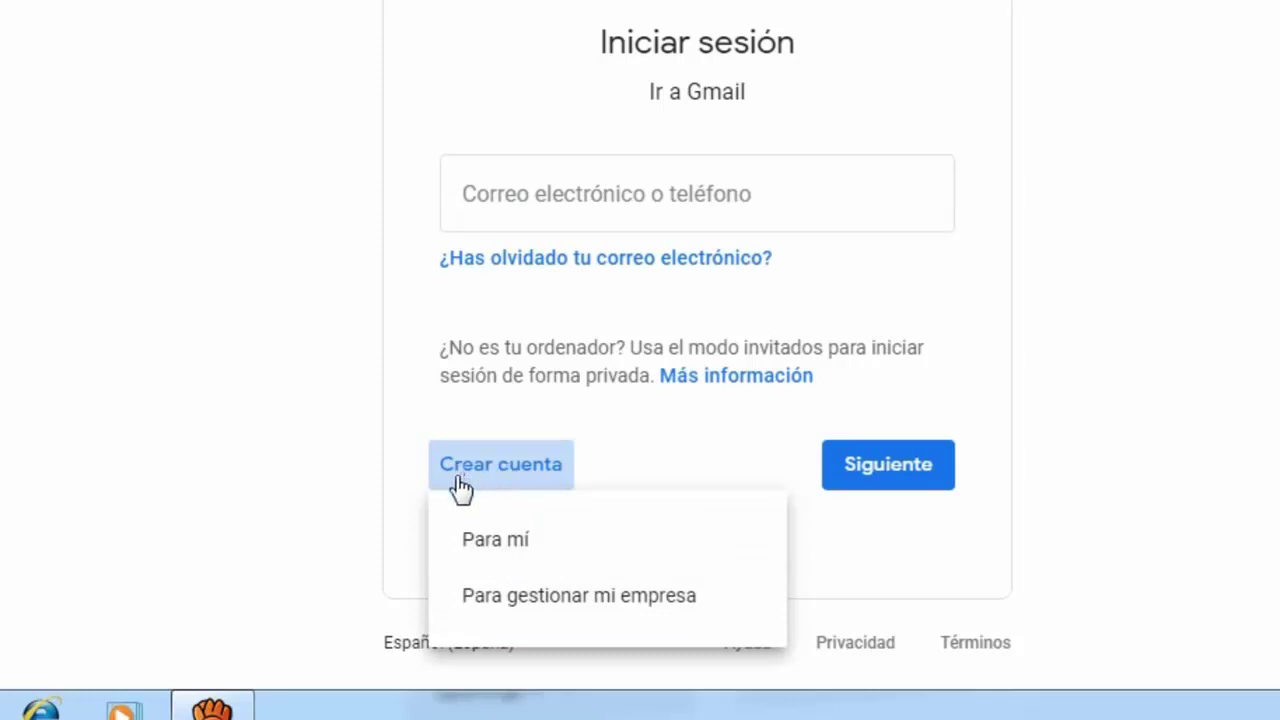
pyautogui.click(497, 545)
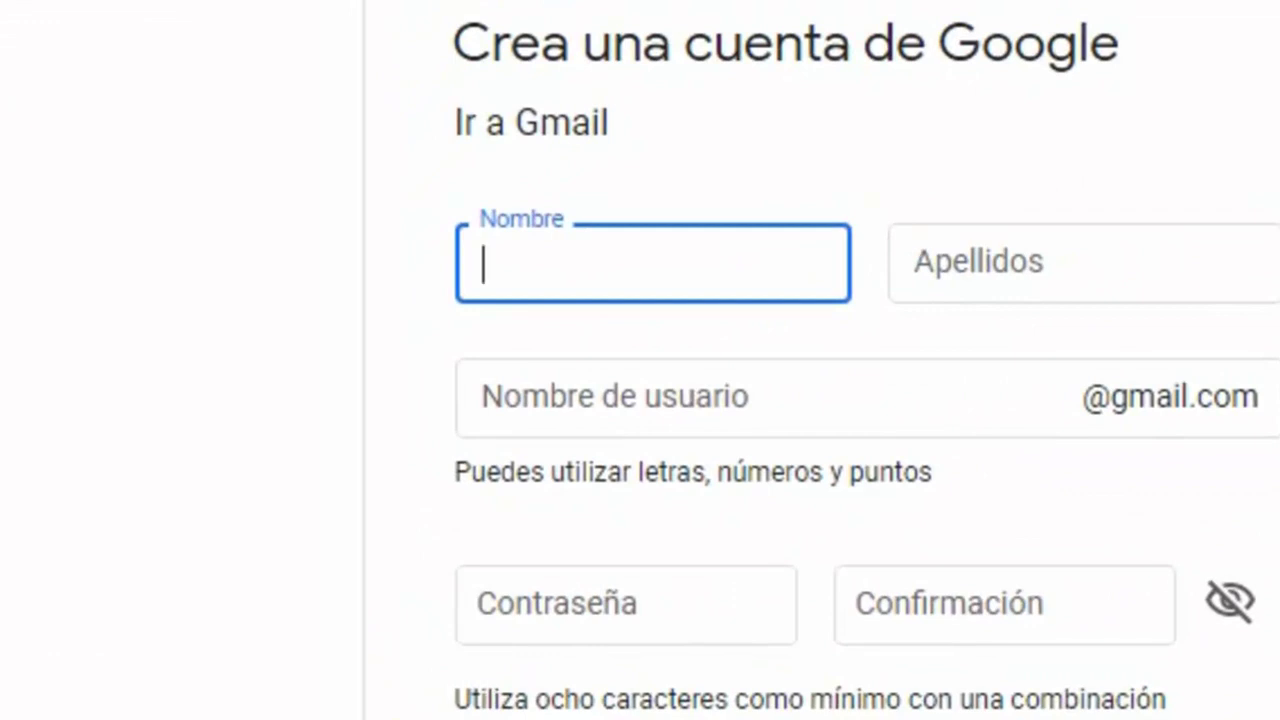
# - Enter the user's first name in Nombre and surname in Apellidos
pyautogui.scroll(-1, 1170, 555)
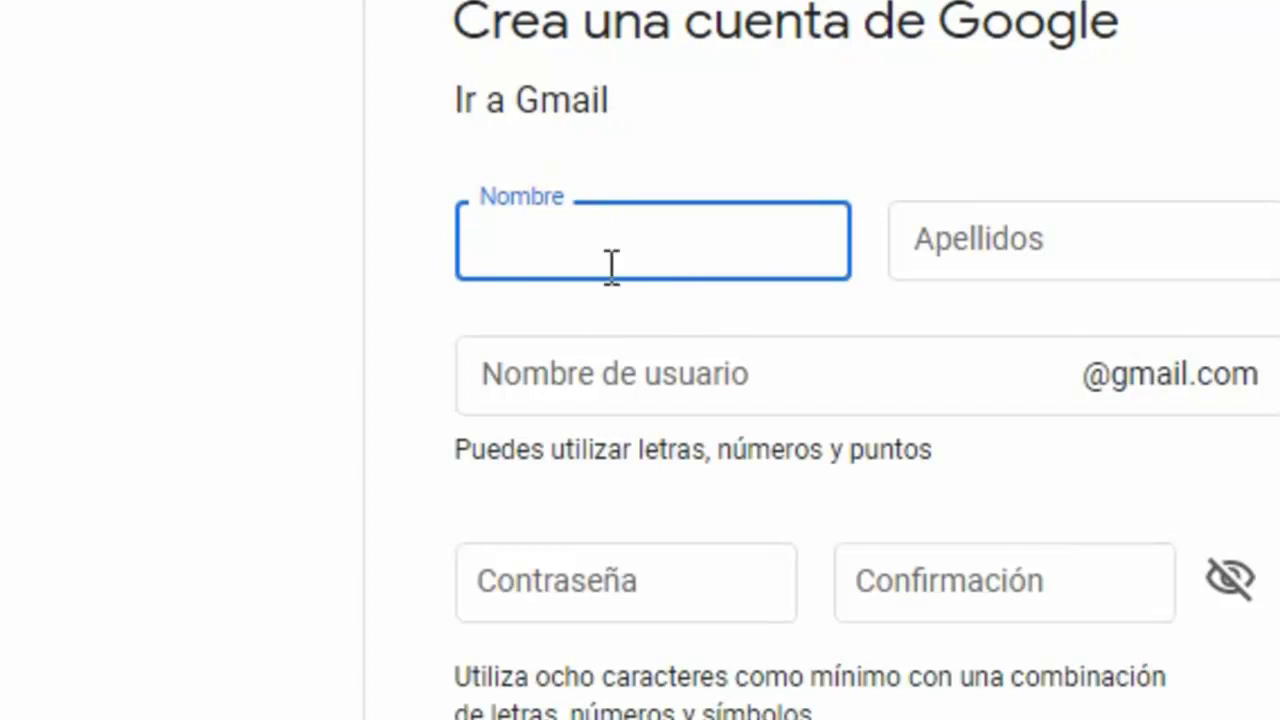
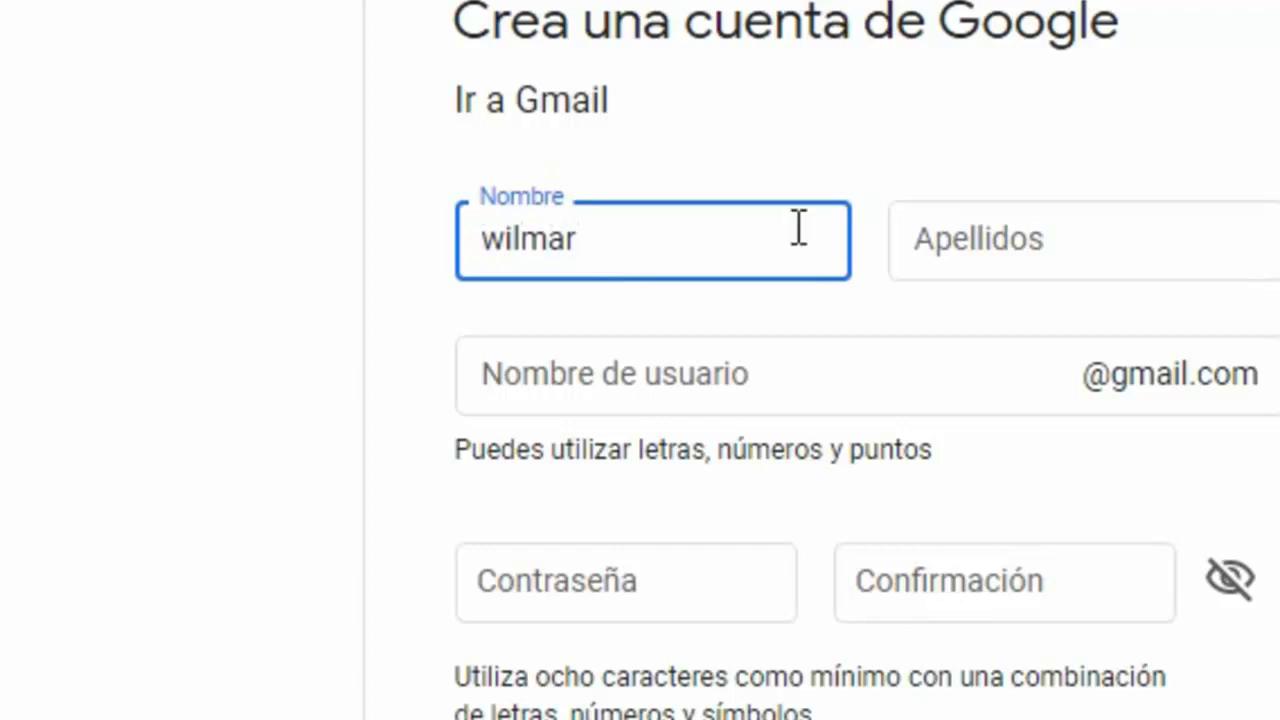
pyautogui.click(1066, 260)
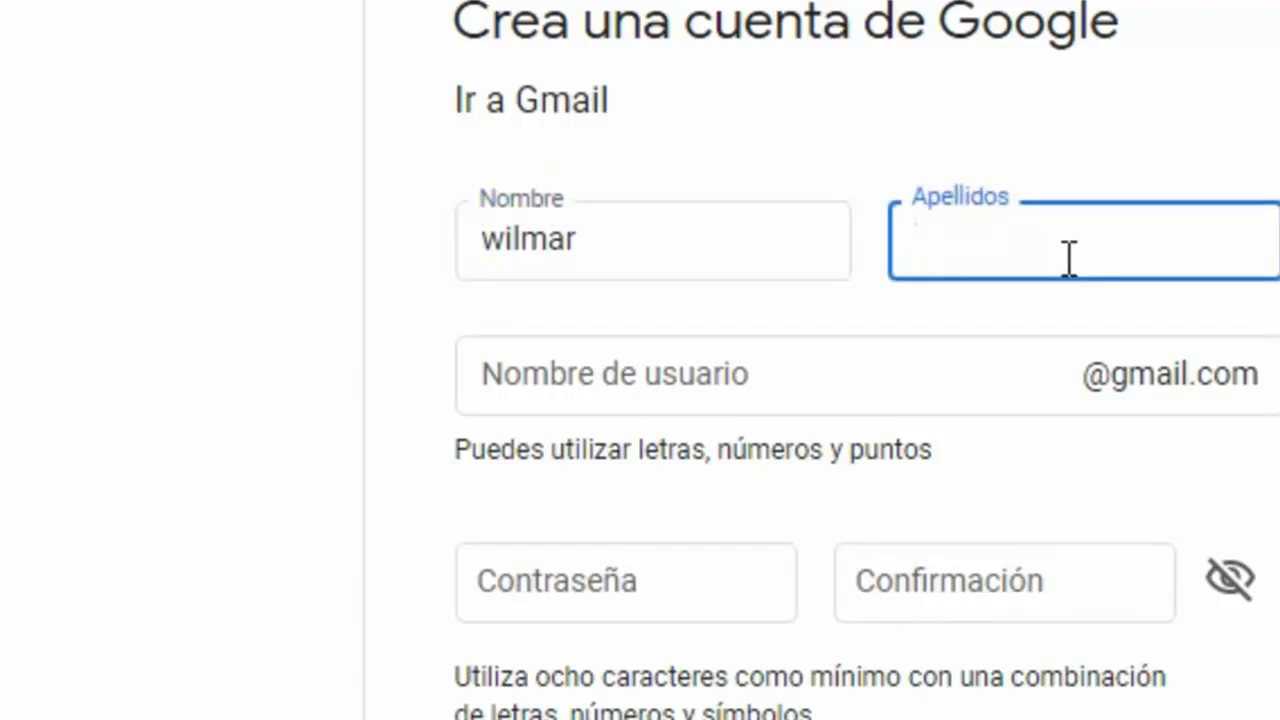
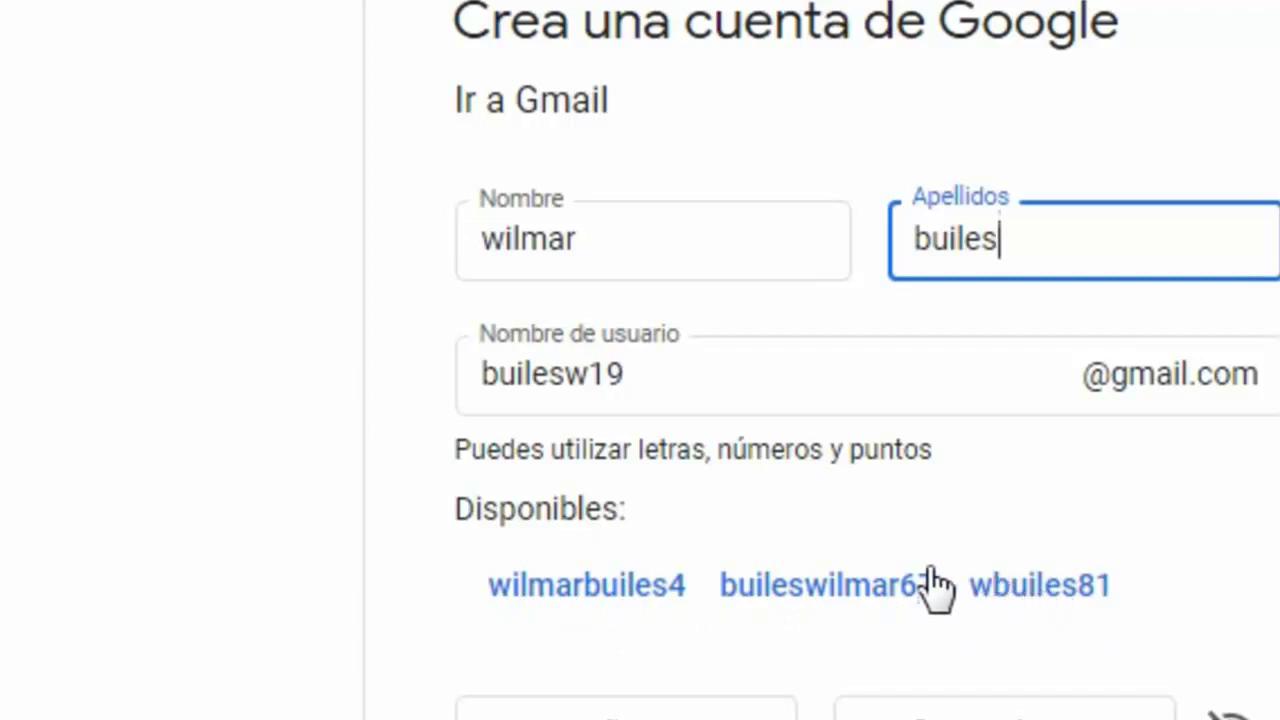
# - Replace the suggested username with a custom one: the first name followed by digits
pyautogui.click(637, 373)
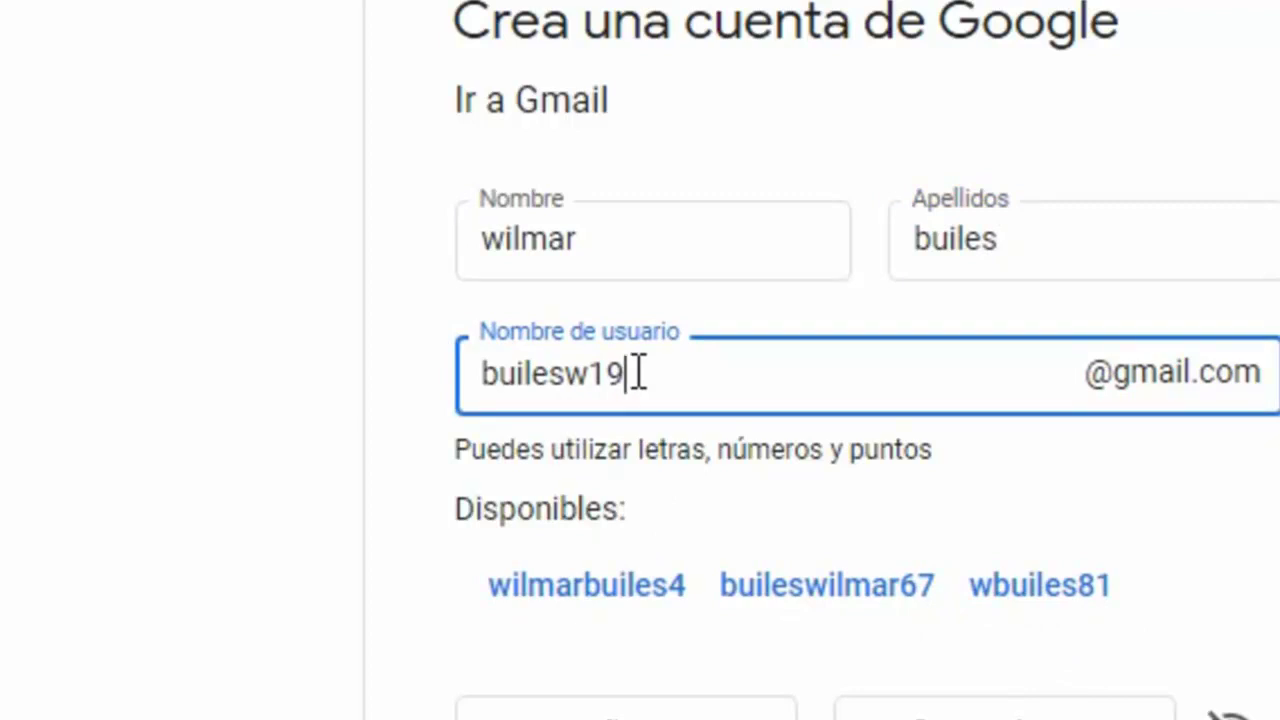
pyautogui.press('BackSpace')
pyautogui.press('BackSpace')
pyautogui.press('BackSpace')
pyautogui.press('BackSpace')
pyautogui.press('BackSpace')
pyautogui.press('BackSpace')
pyautogui.press('BackSpace')
pyautogui.press('BackSpace')
pyautogui.press('BackSpace')
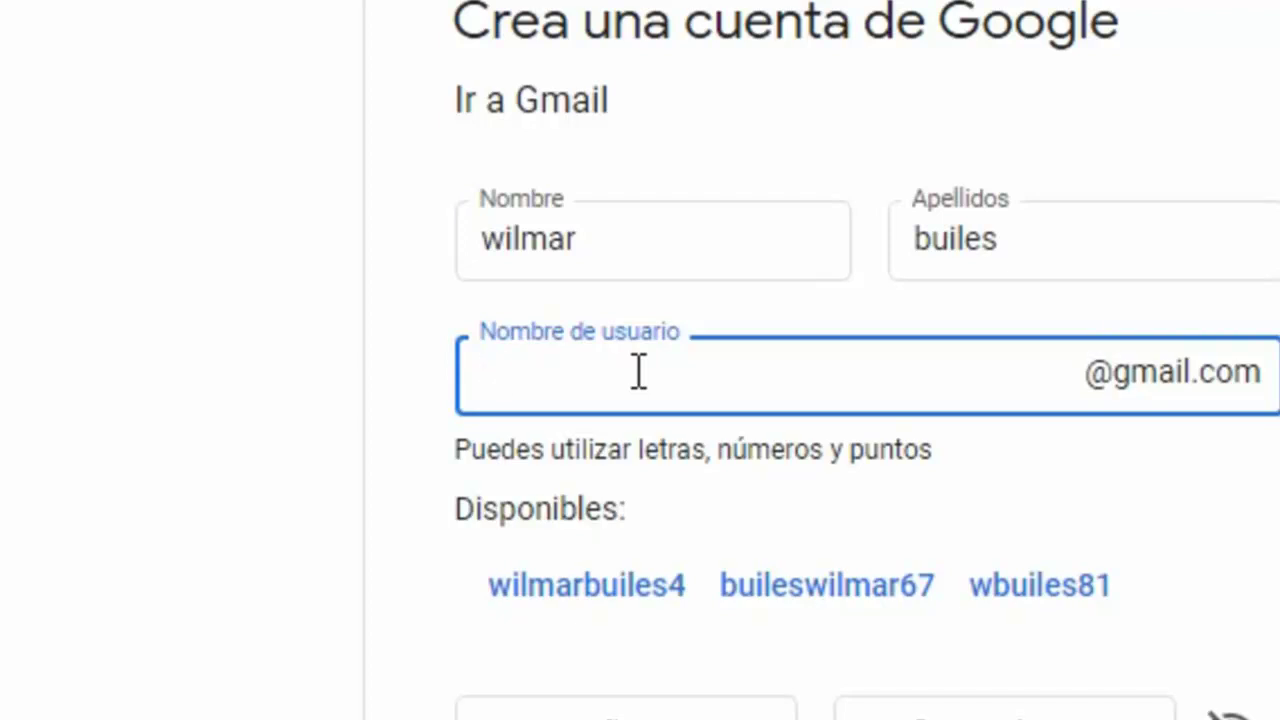
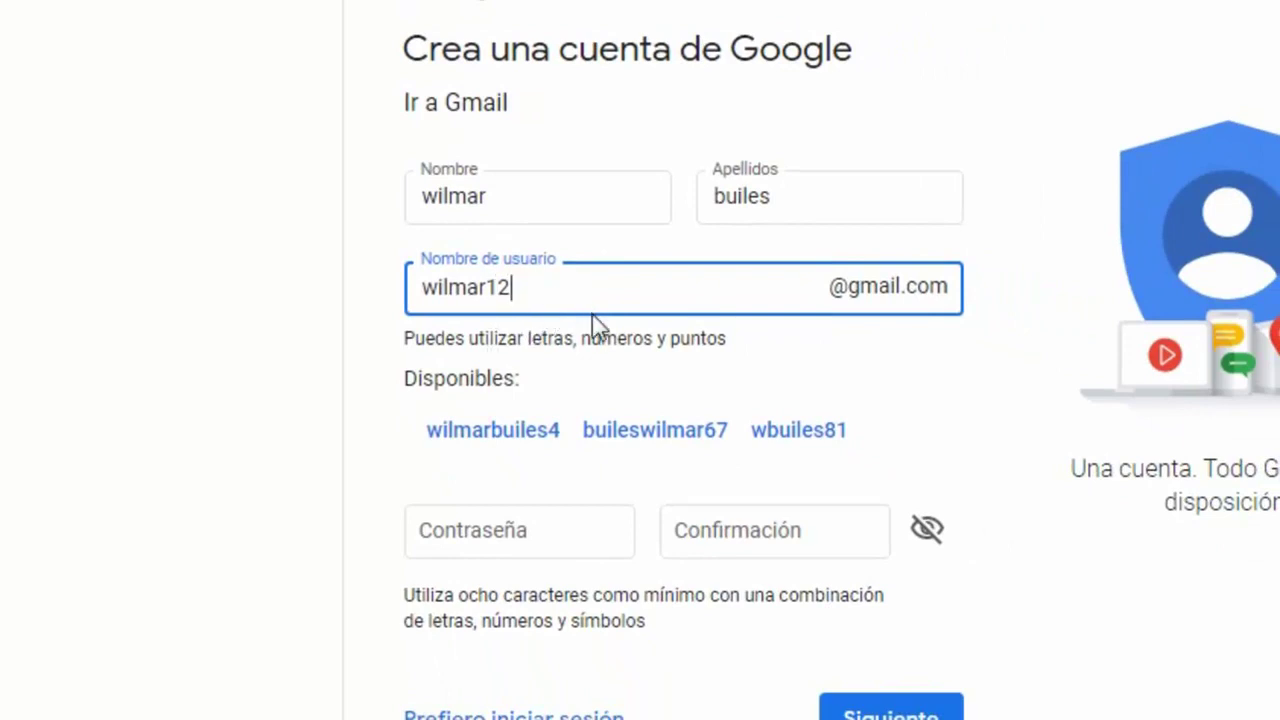
pyautogui.scroll(-1, 740, 560)
# - Enter a password in Contraseña and Confirmación, then submit the form with Siguiente
pyautogui.click(487, 440)
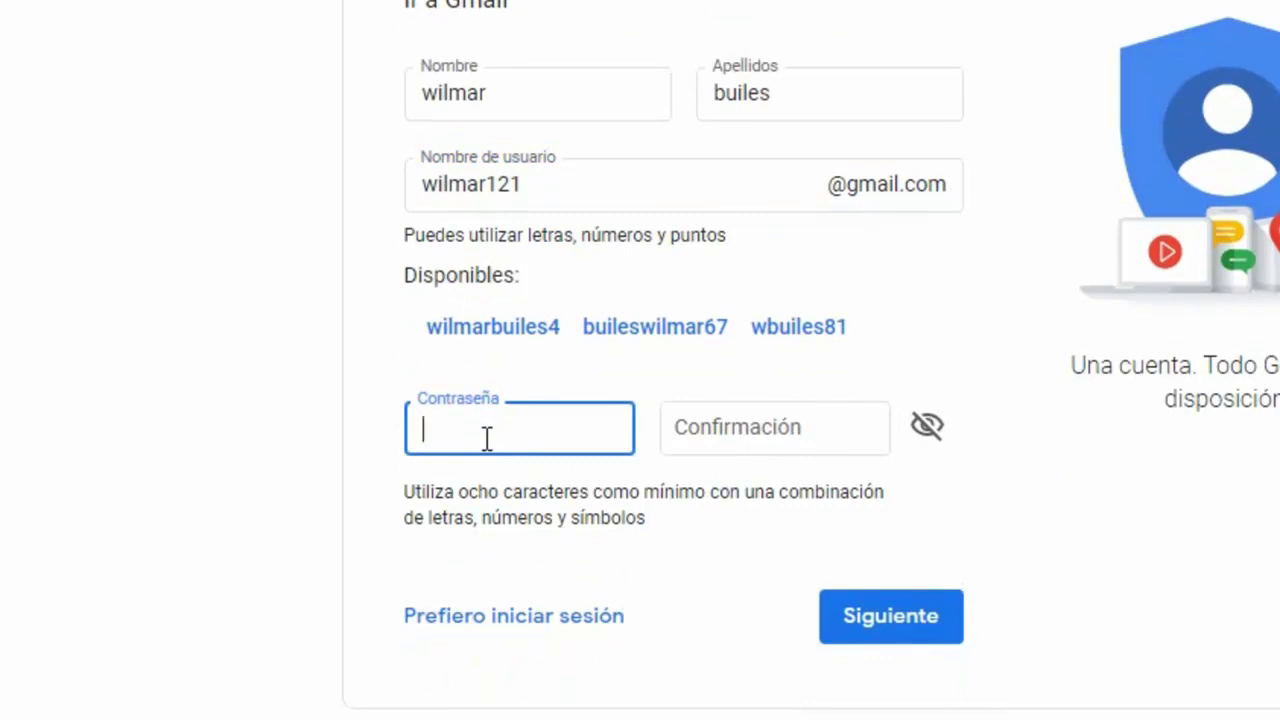
pyautogui.write('•••••••••')
pyautogui.click(797, 430)
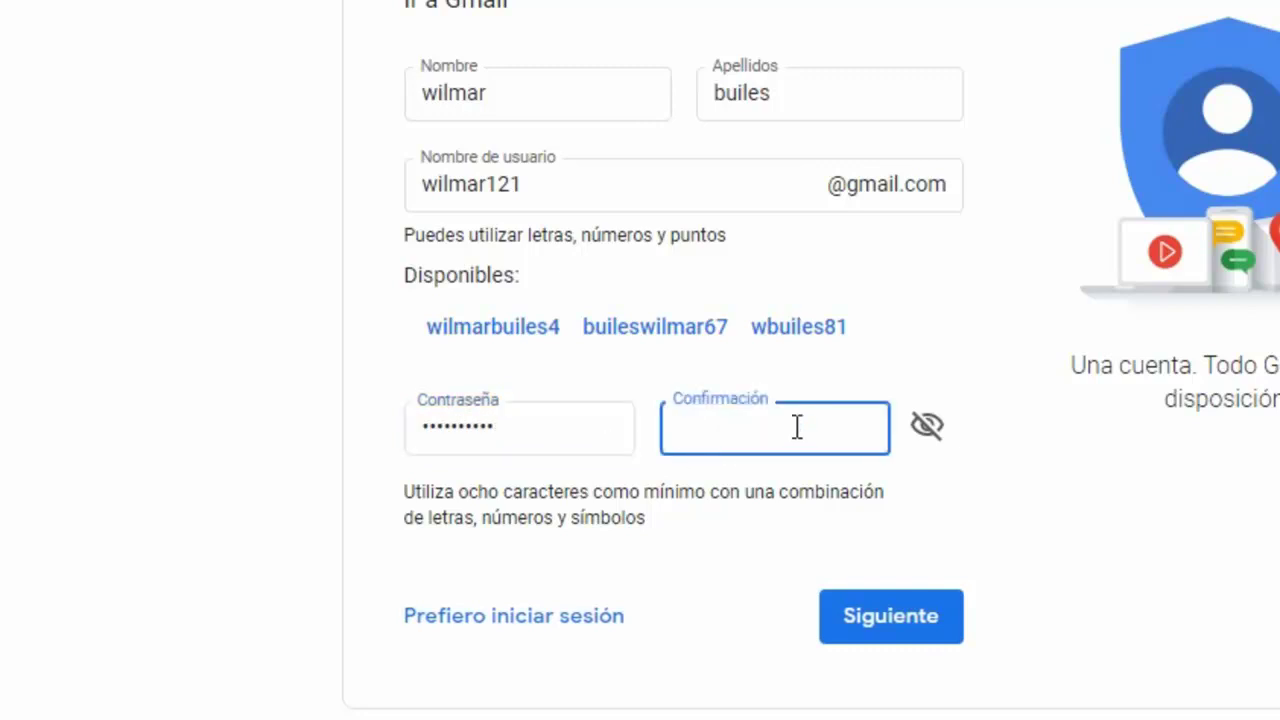
pyautogui.write('•••••••')
pyautogui.write('••')
pyautogui.click(892, 630)
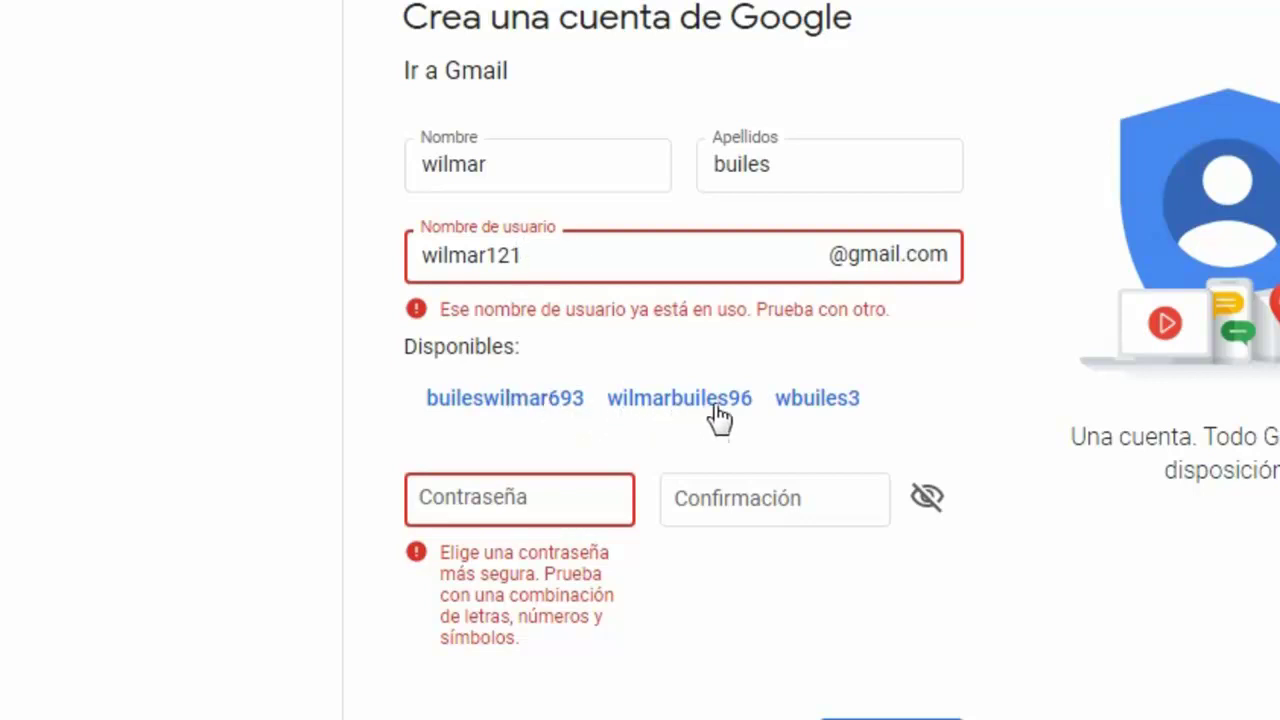
# - Adopt one of the suggested available usernames, enter a new password twice, and resubmit
pyautogui.click(820, 400)
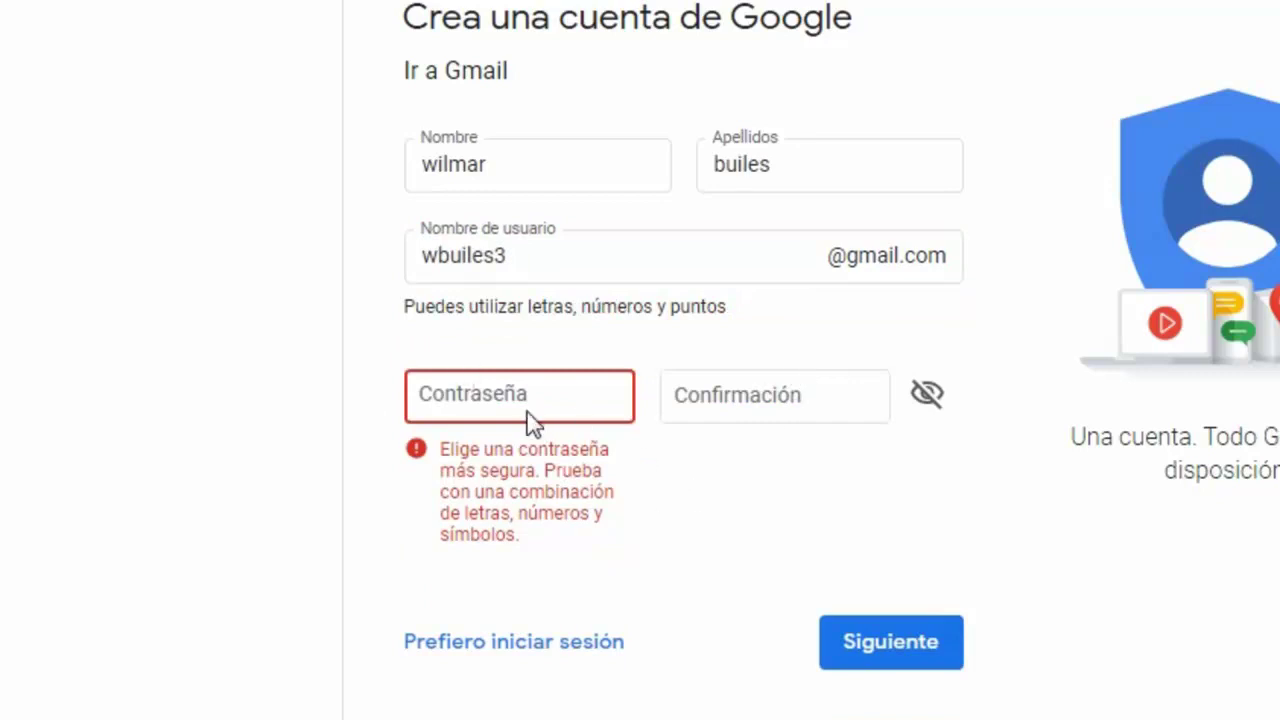
pyautogui.click(510, 398)
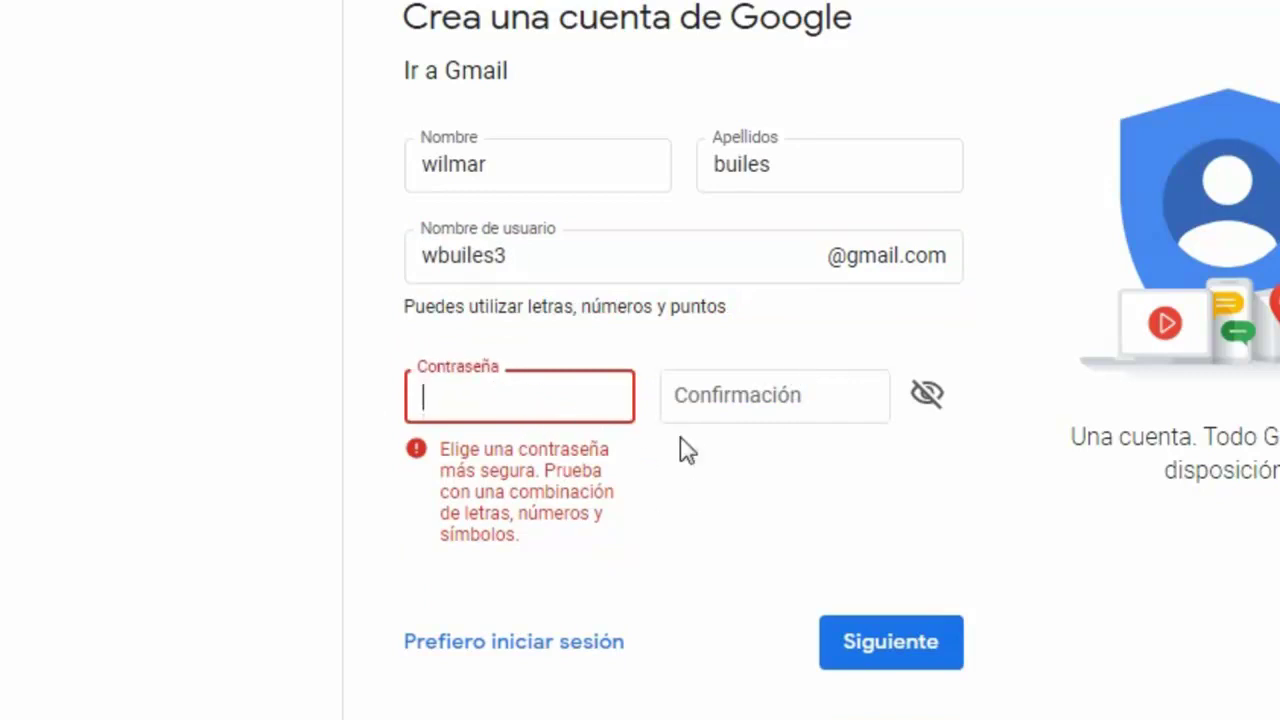
pyautogui.write('••••••••••')
pyautogui.click(740, 398)
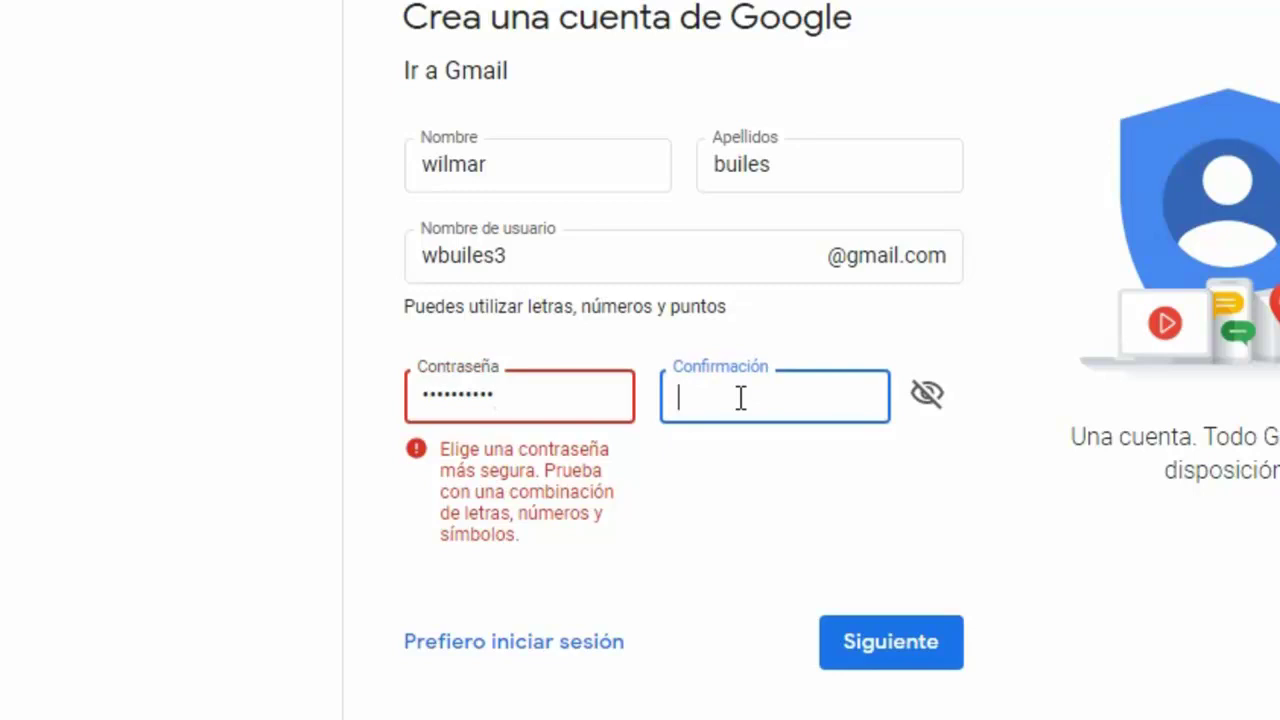
pyautogui.write('••••••••••')
pyautogui.click(890, 650)
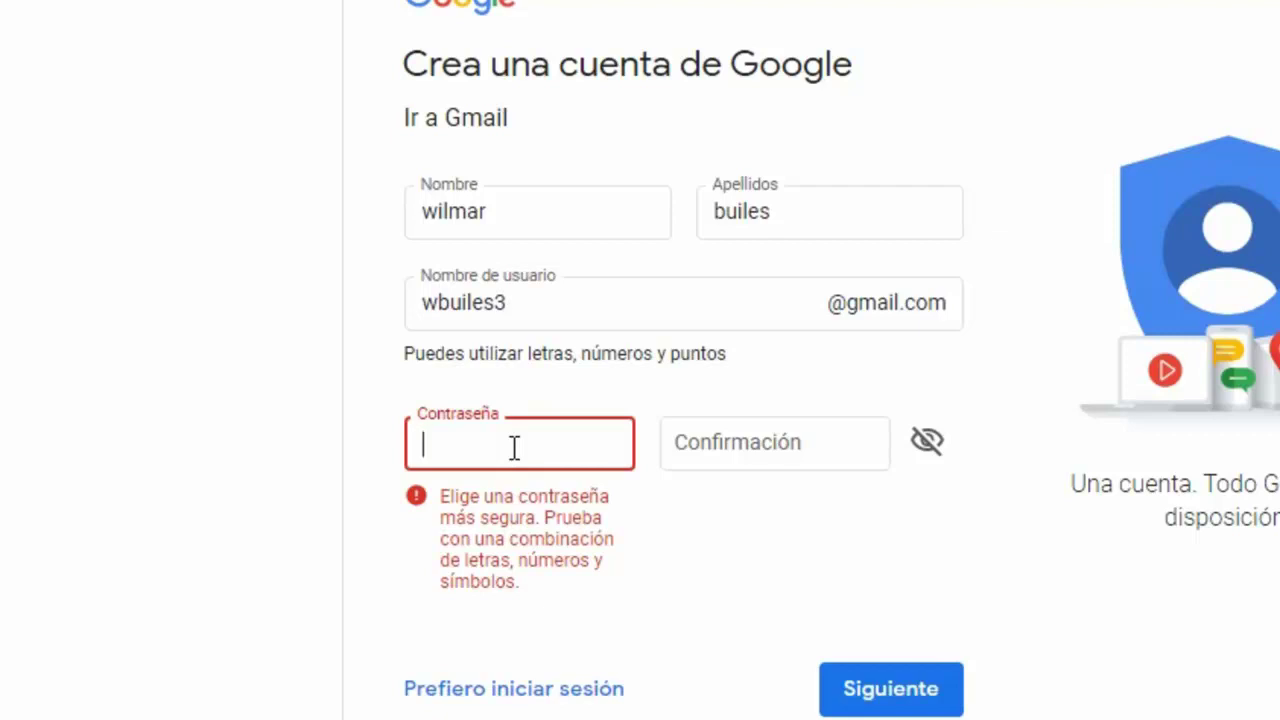
# - Type a longer, stronger password and repeat it in Confirmación
pyautogui.write('•••••••••••••')
pyautogui.click(773, 444)
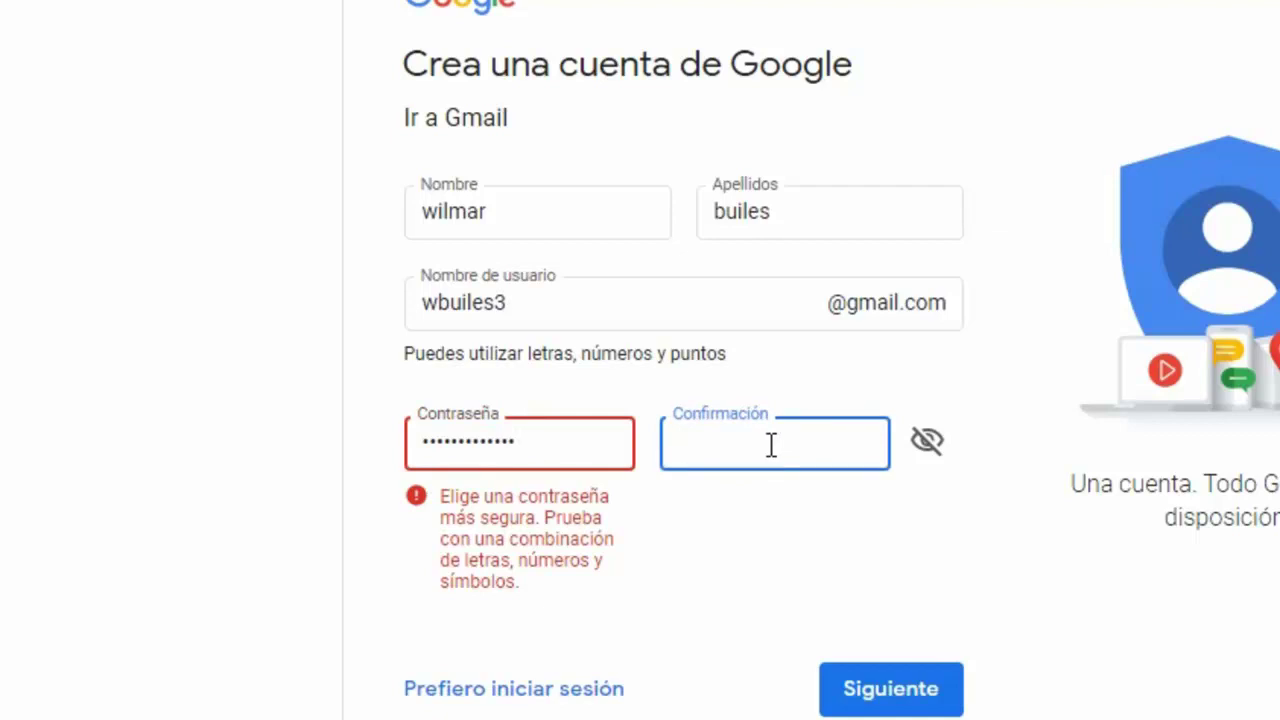
pyautogui.write('•••••••••••••')
# - Submit the name, username and password with Siguiente to reach the welcome page
pyautogui.click(914, 692)
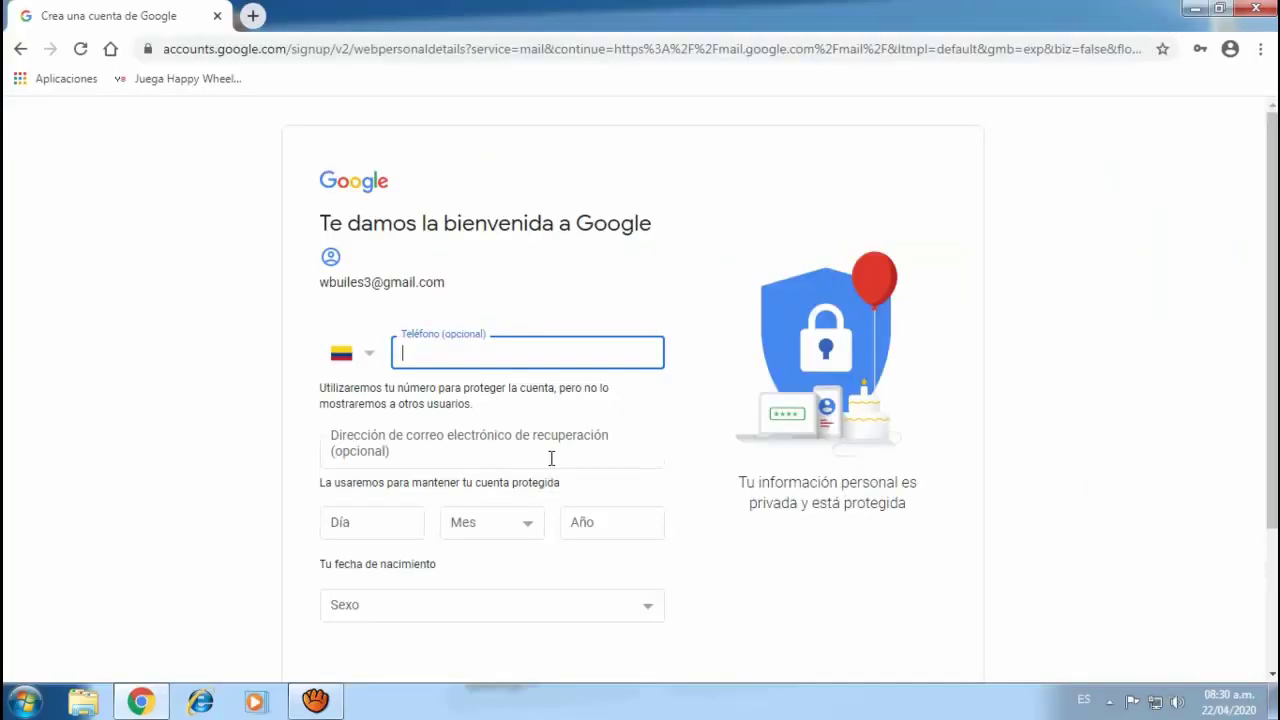
pyautogui.click(352, 524)
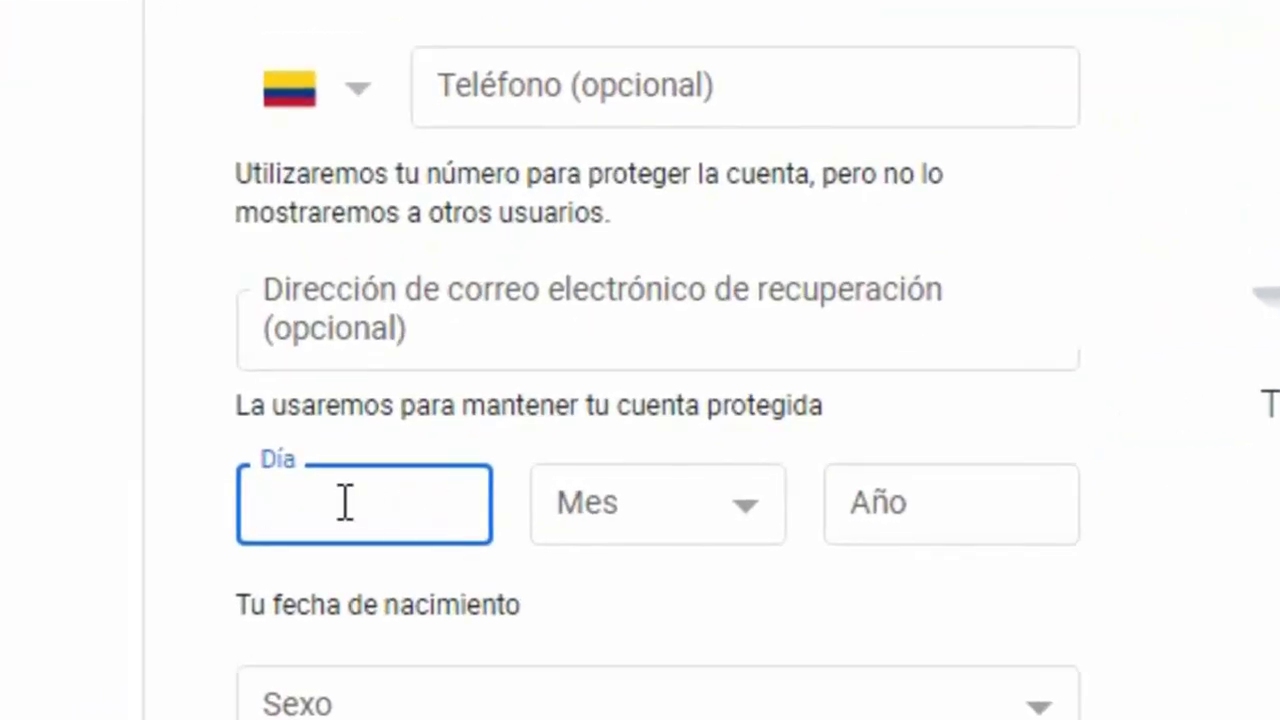
pyautogui.write('25')
pyautogui.click(750, 505)
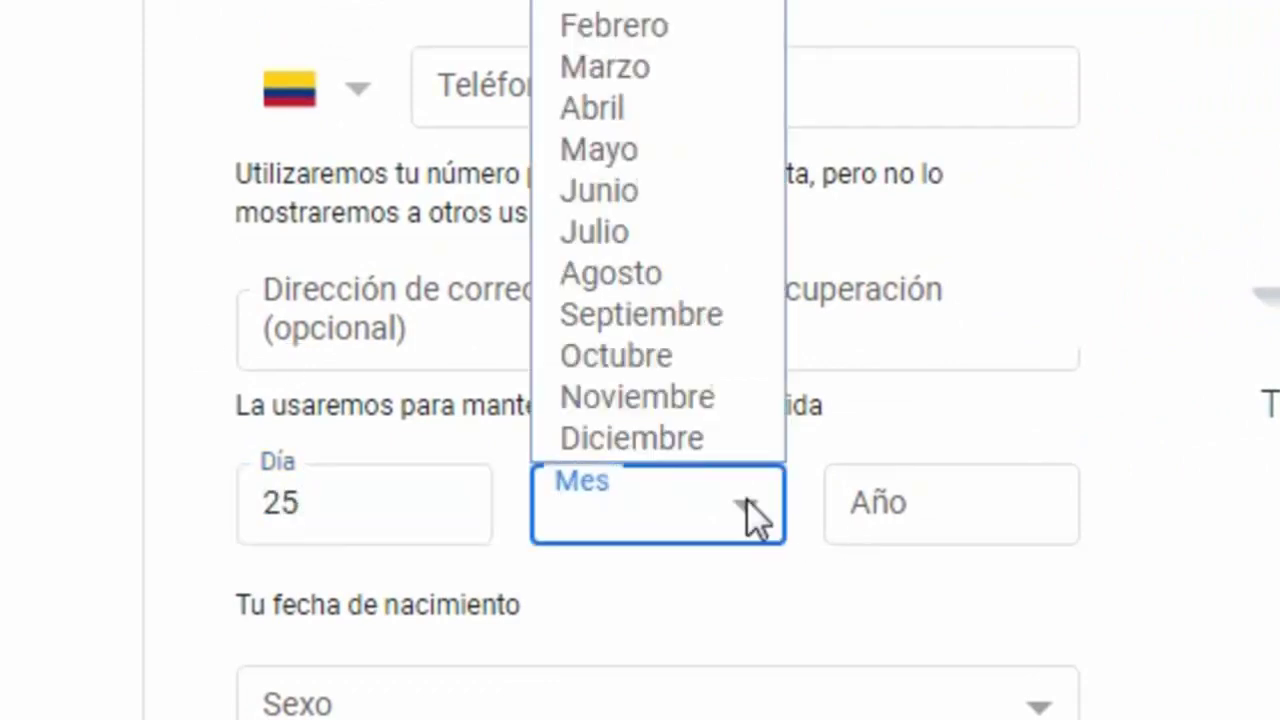
pyautogui.click(604, 6)
pyautogui.click(914, 505)
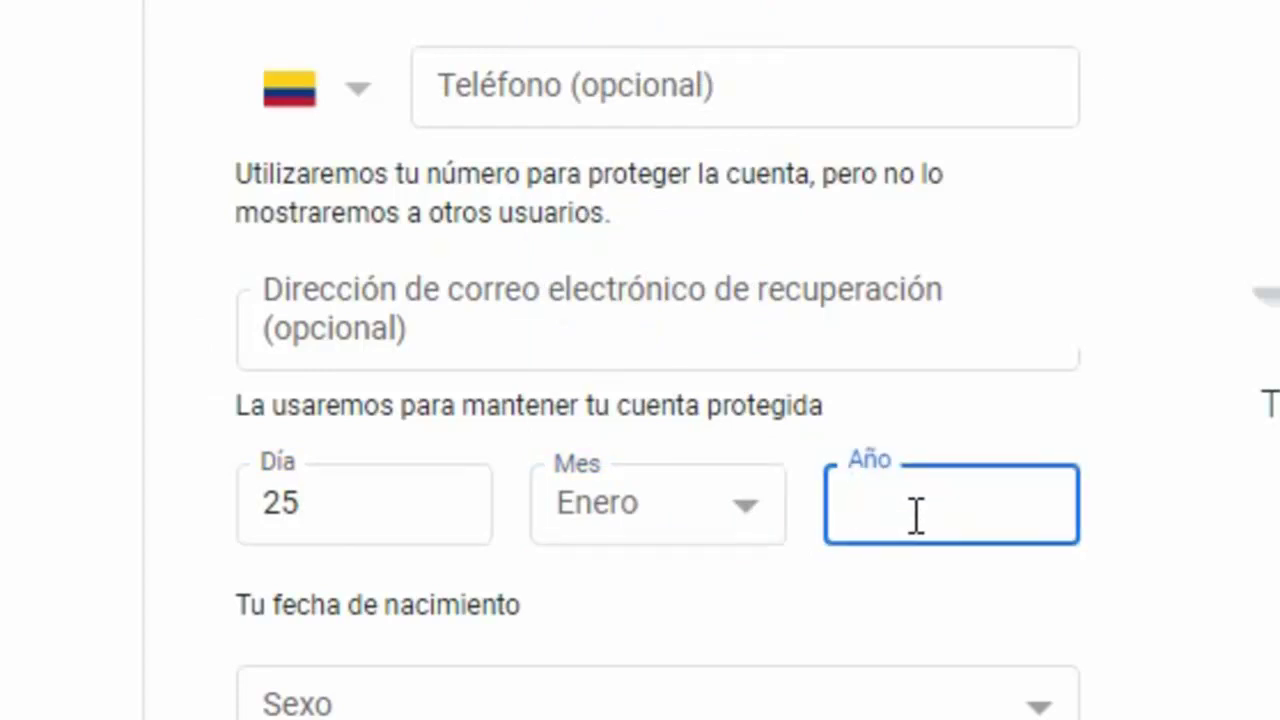
pyautogui.write('1981')
# - Set gender to Hombre and submit the personal details
pyautogui.scroll(-5, 916, 515)
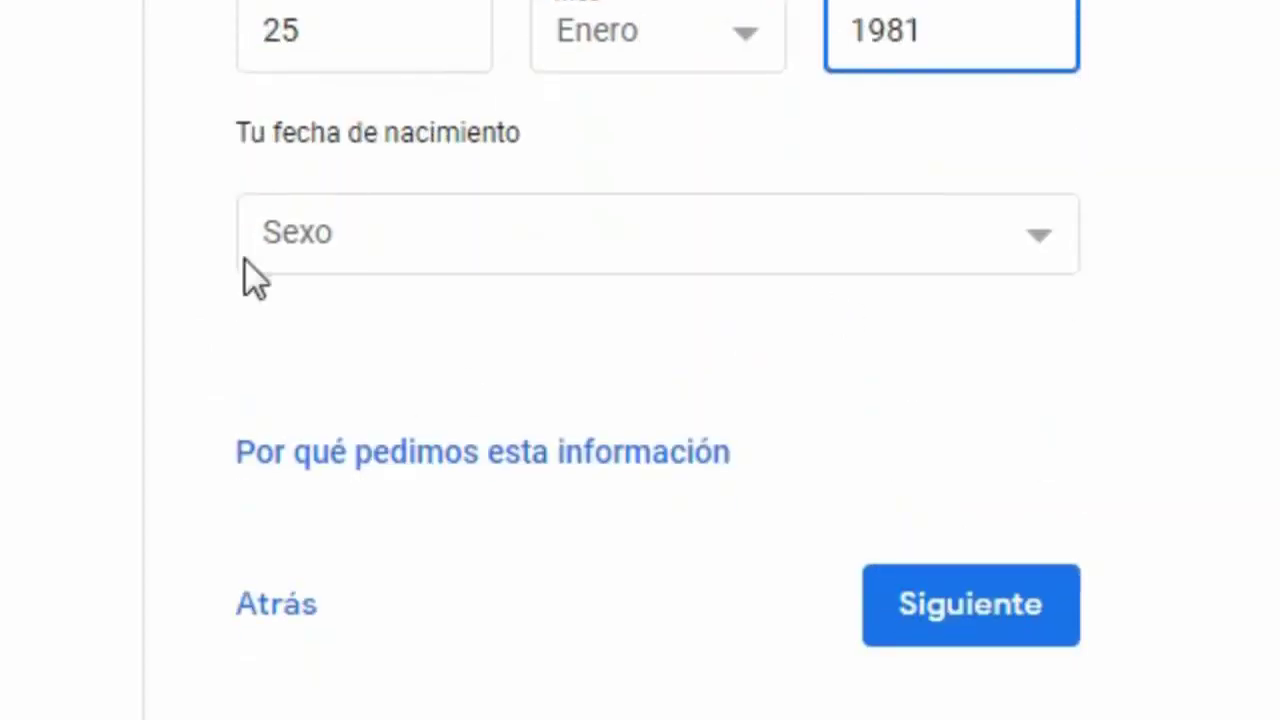
pyautogui.click(1038, 222)
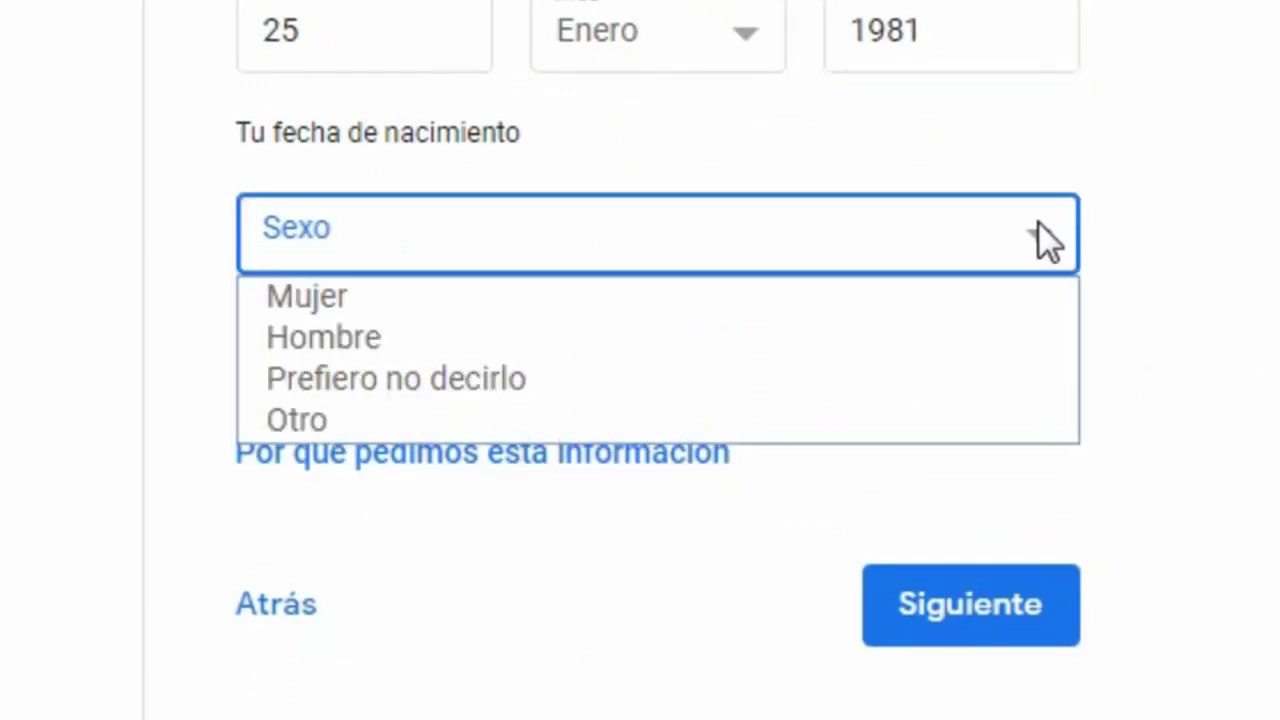
pyautogui.click(360, 340)
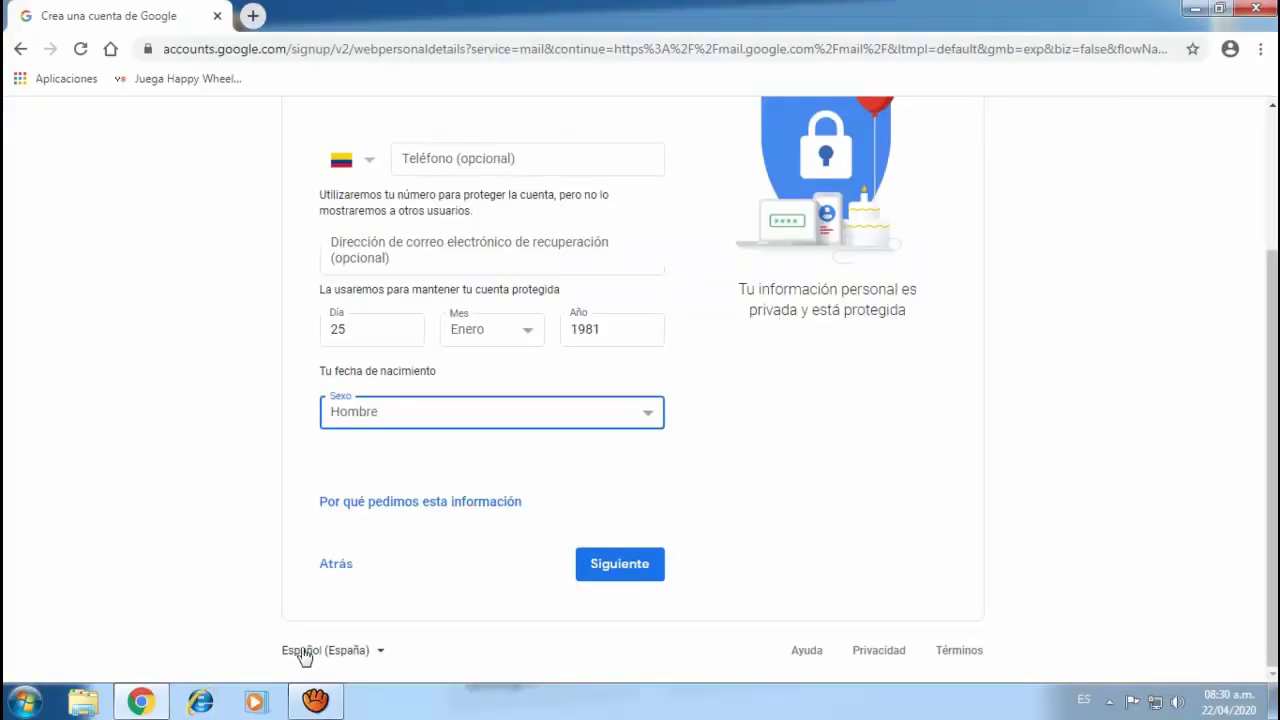
pyautogui.click(380, 655)
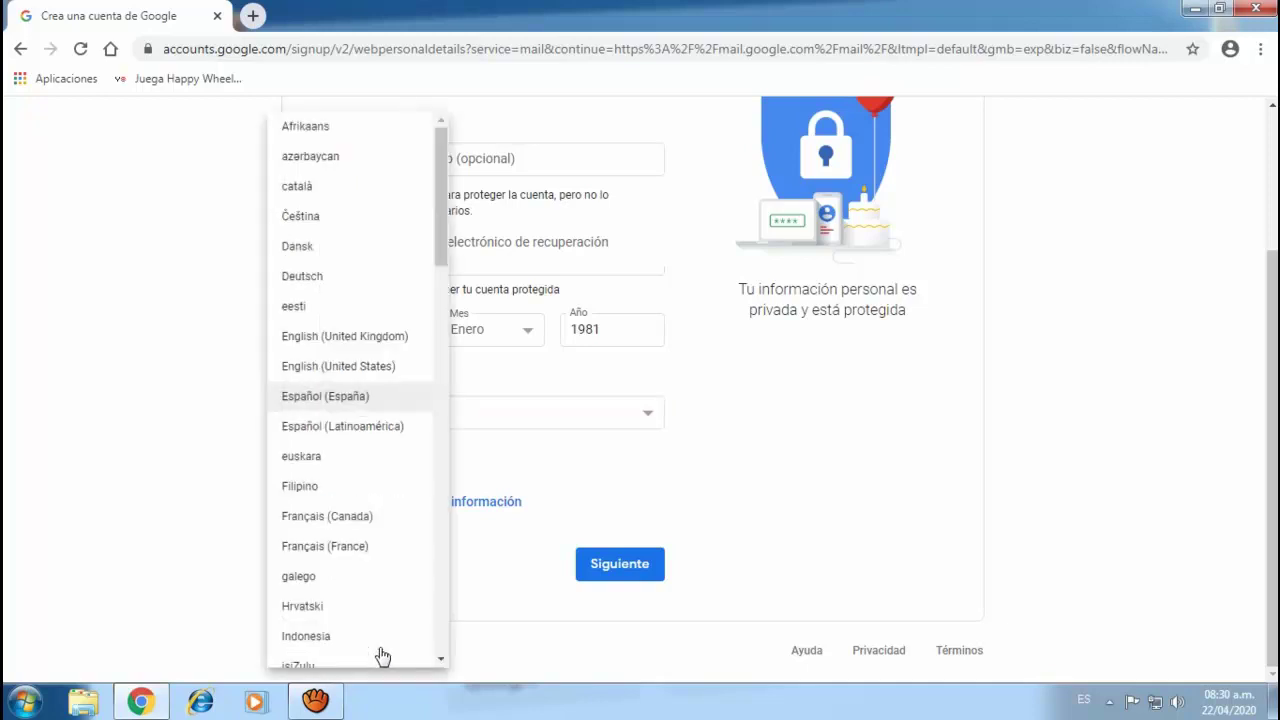
pyautogui.click(805, 487)
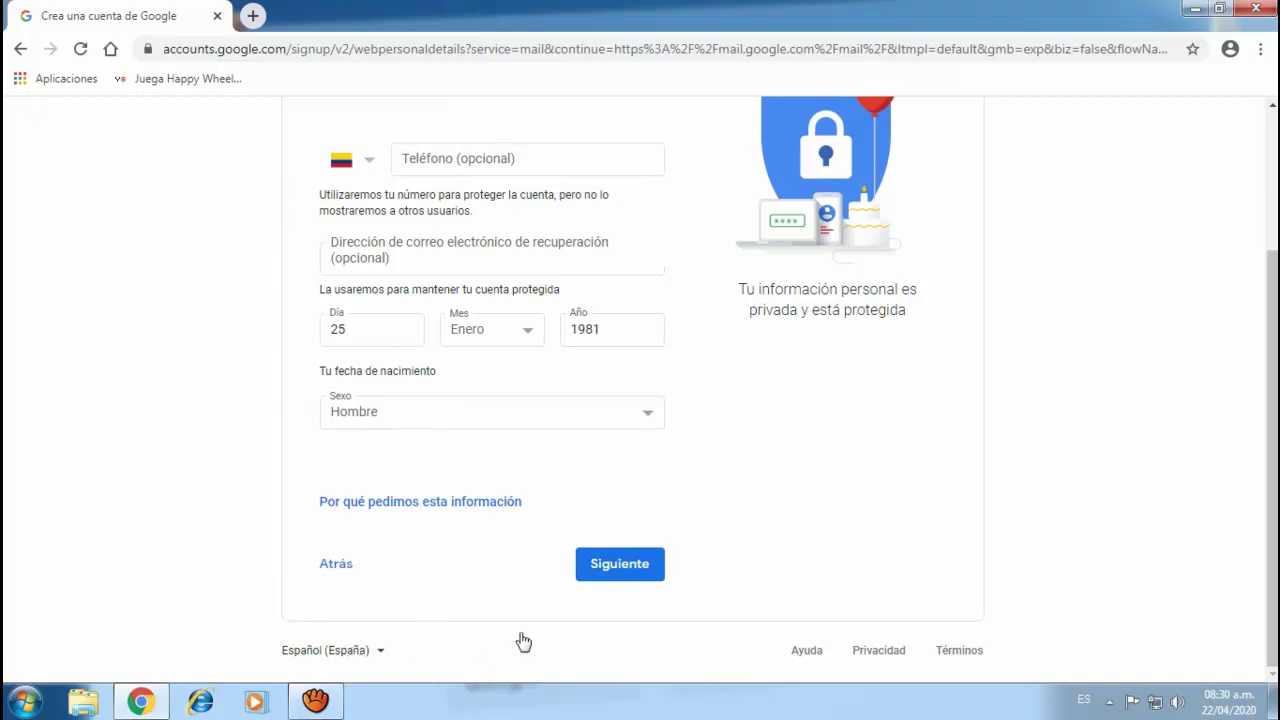
pyautogui.click(619, 566)
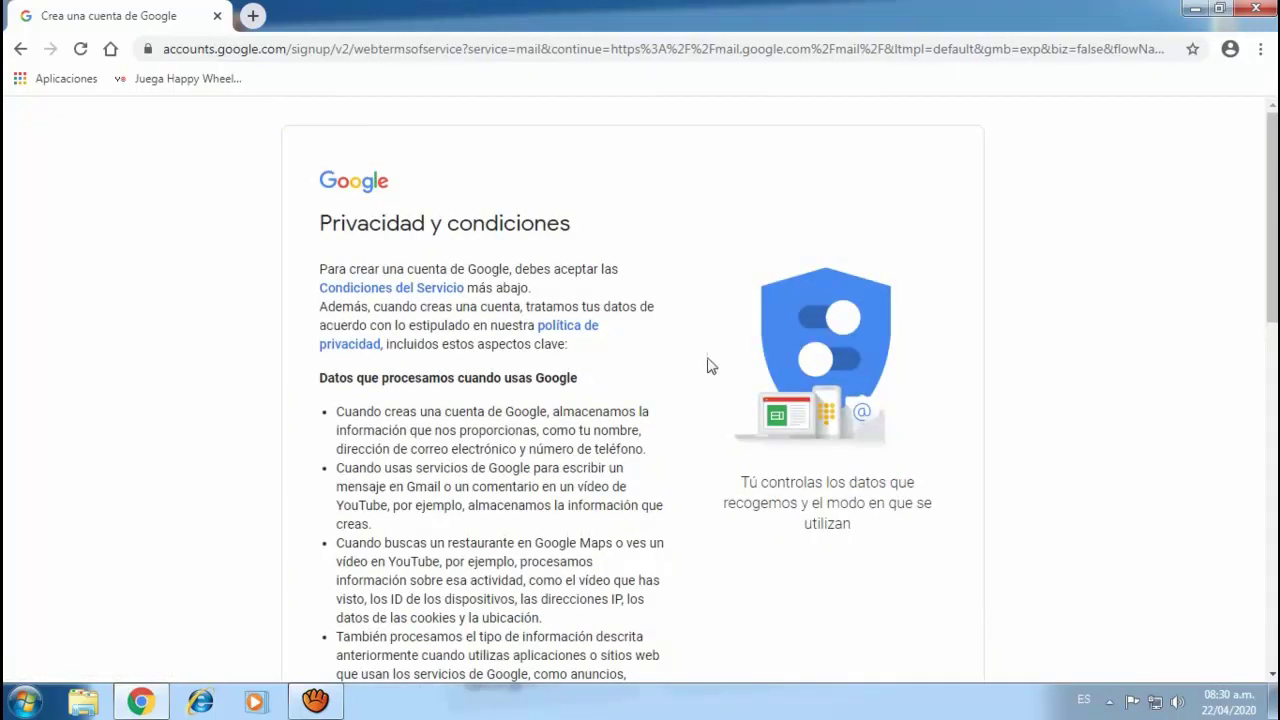
# - Read through the Privacidad y condiciones page and accept it with Acepto
pyautogui.scroll(-6, 707, 366)
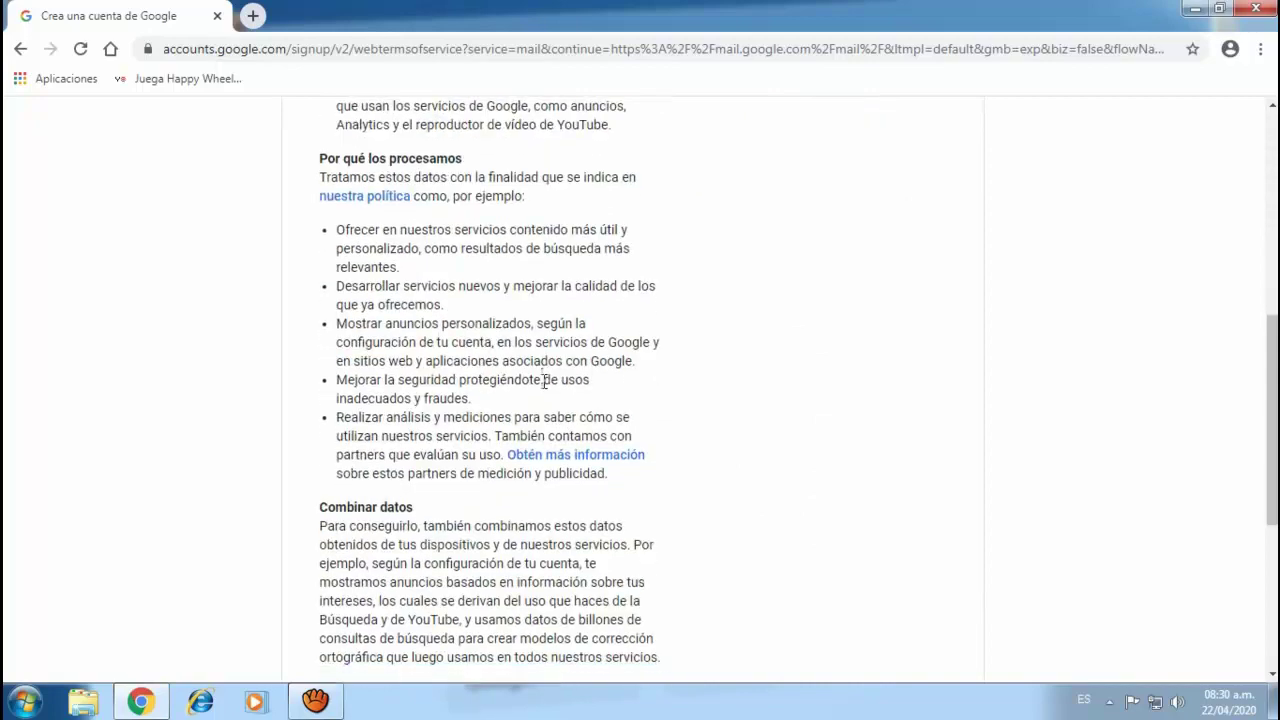
pyautogui.scroll(-4, 545, 381)
pyautogui.scroll(8, 540, 380)
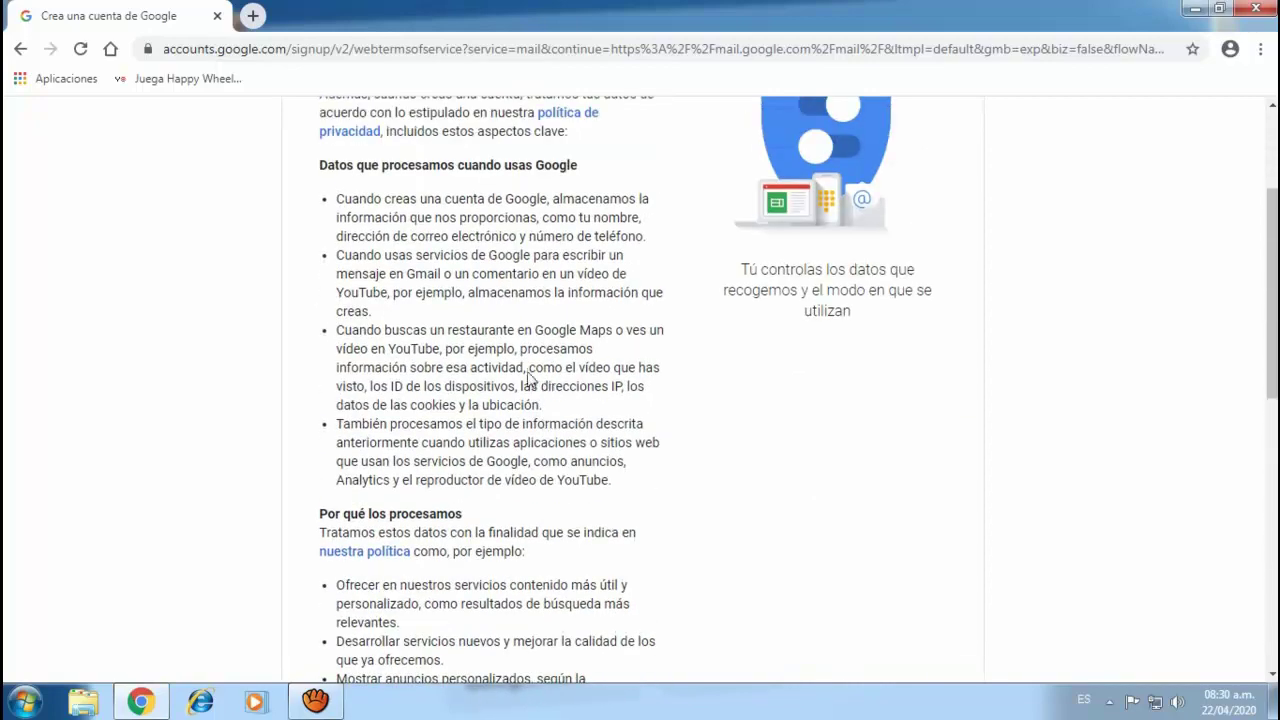
pyautogui.scroll(2, 385, 248)
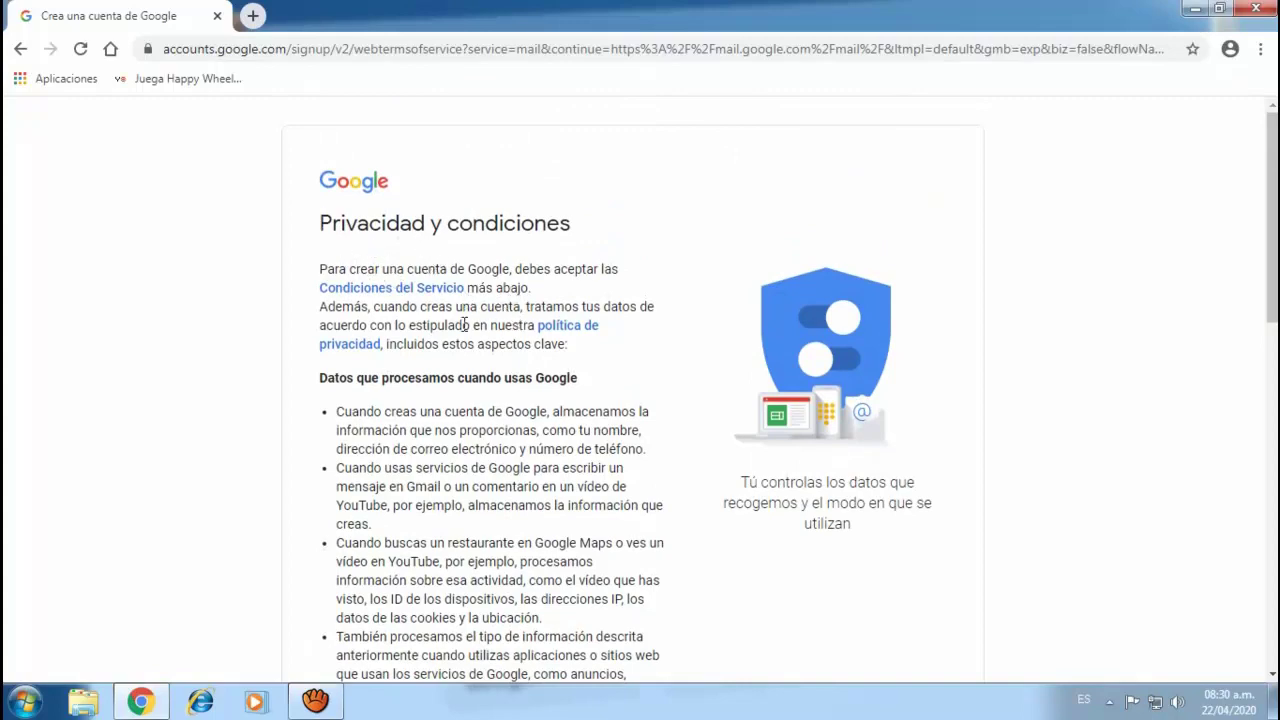
pyautogui.scroll(-10, 500, 375)
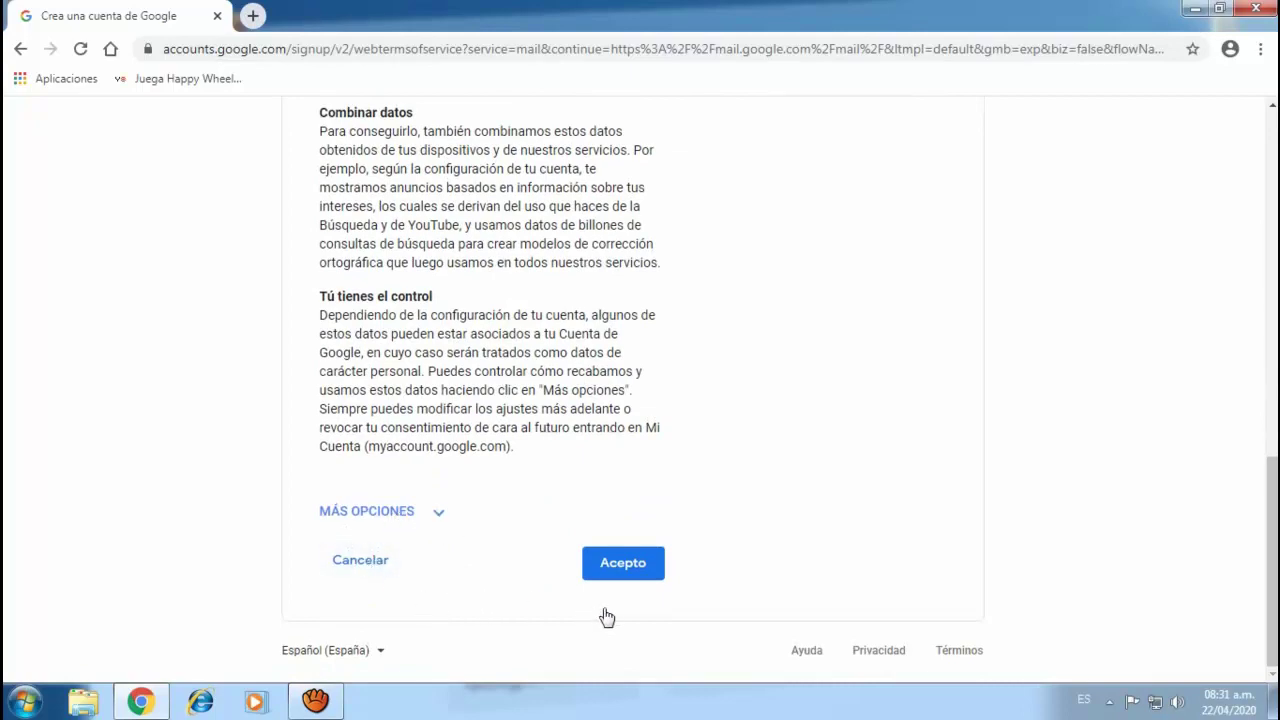
pyautogui.scroll(5, 570, 470)
pyautogui.scroll(5, 570, 470)
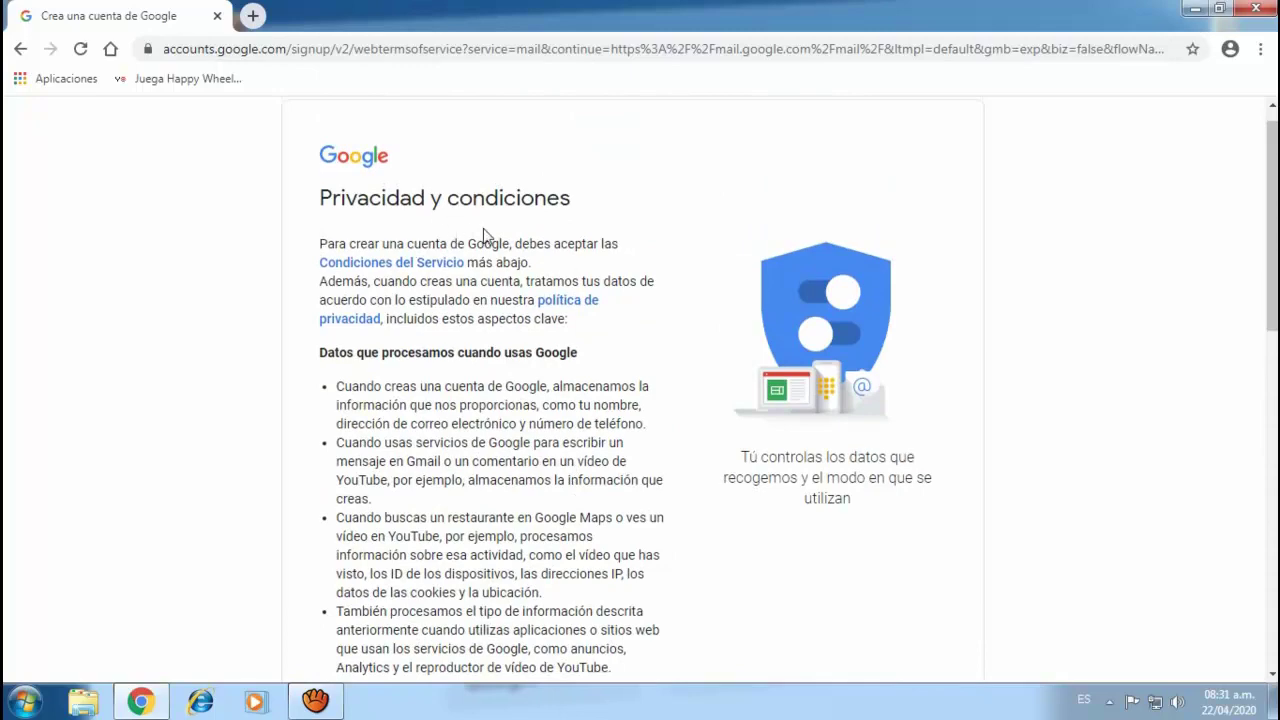
pyautogui.scroll(-10, 483, 235)
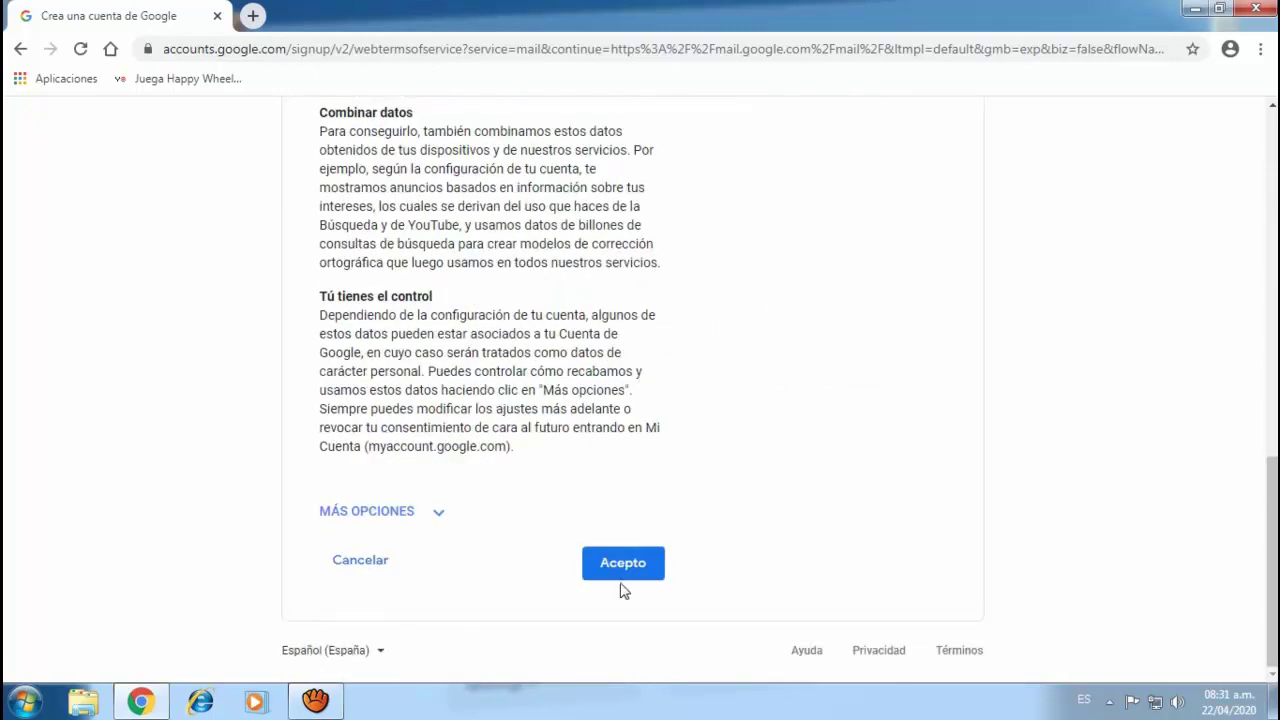
pyautogui.click(620, 564)
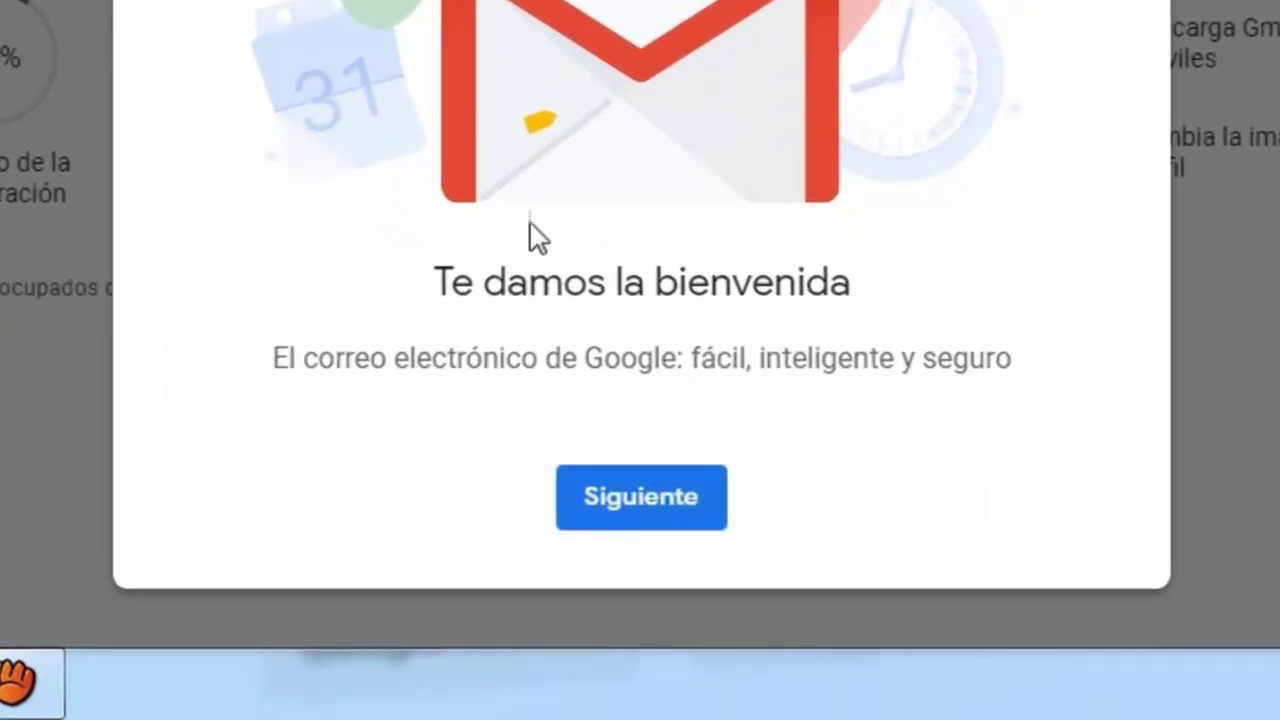
# - Dismiss the Gmail welcome dialog with Siguiente to show the inbox
pyautogui.click(640, 512)
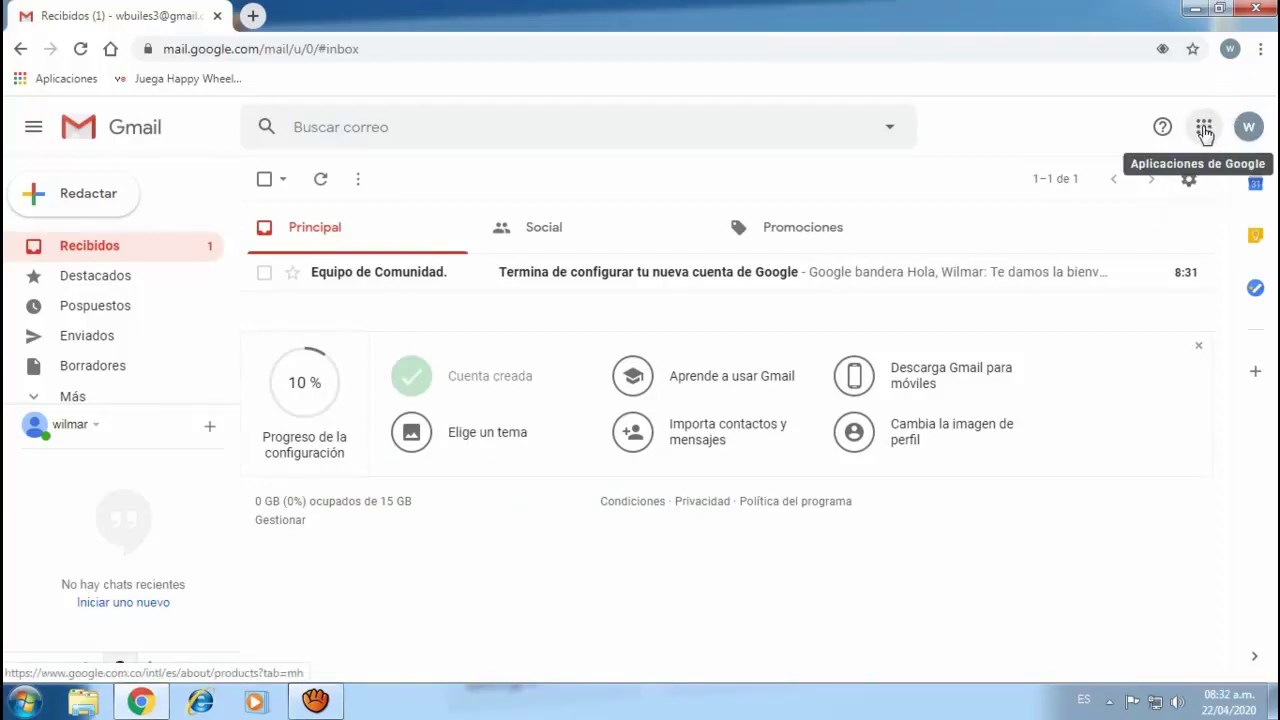
# - Browse the Google apps list, close it, and start a new message with Redactar
pyautogui.click(1203, 131)
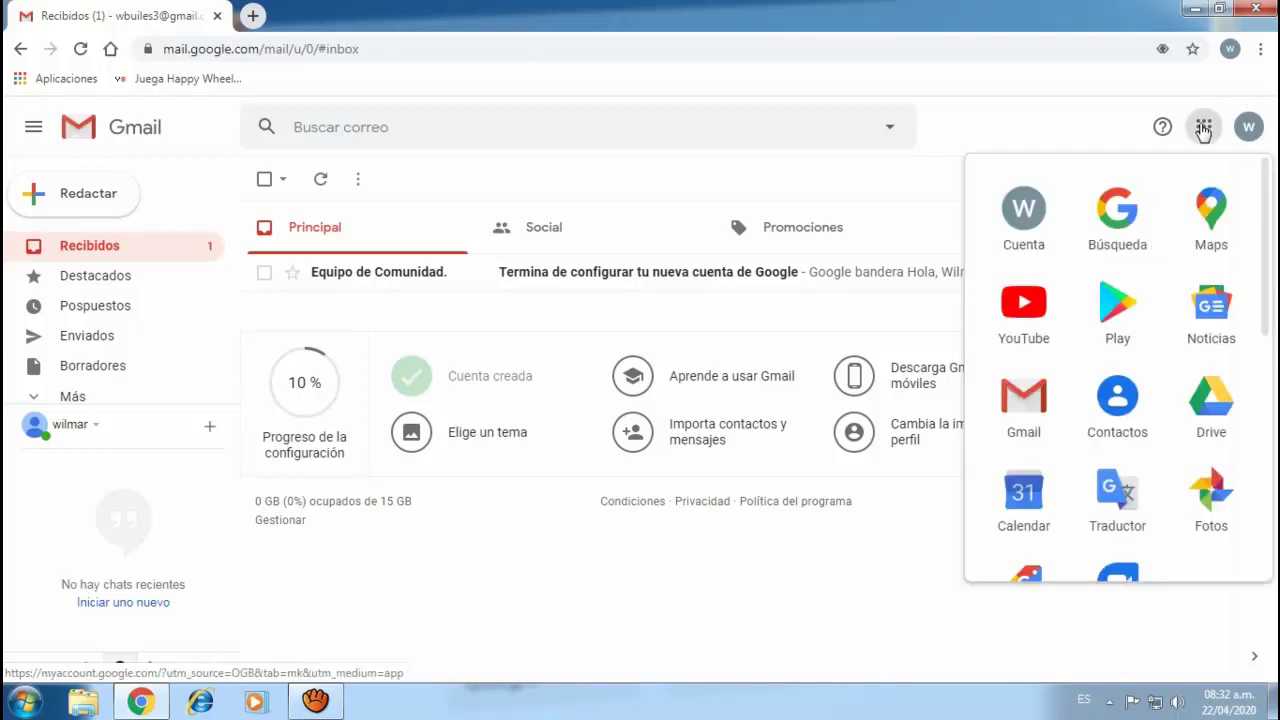
pyautogui.scroll(-4, 1157, 349)
pyautogui.scroll(-1, 1157, 349)
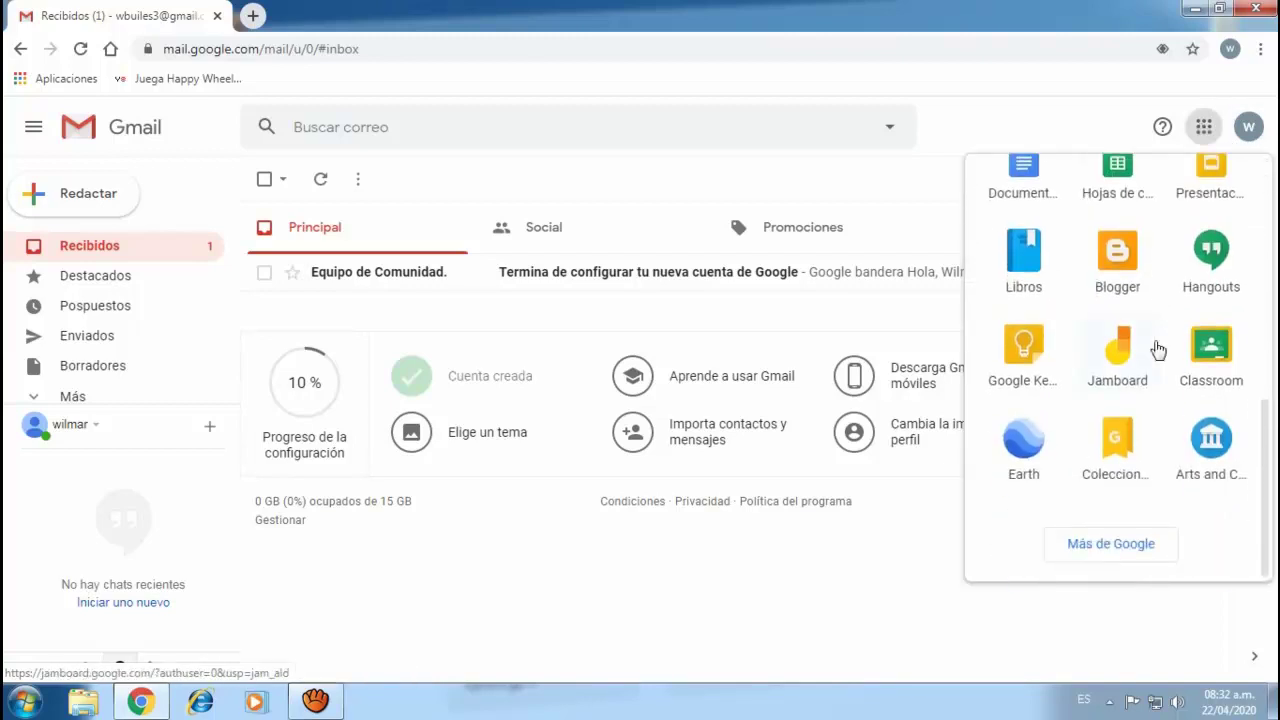
pyautogui.scroll(5, 1157, 349)
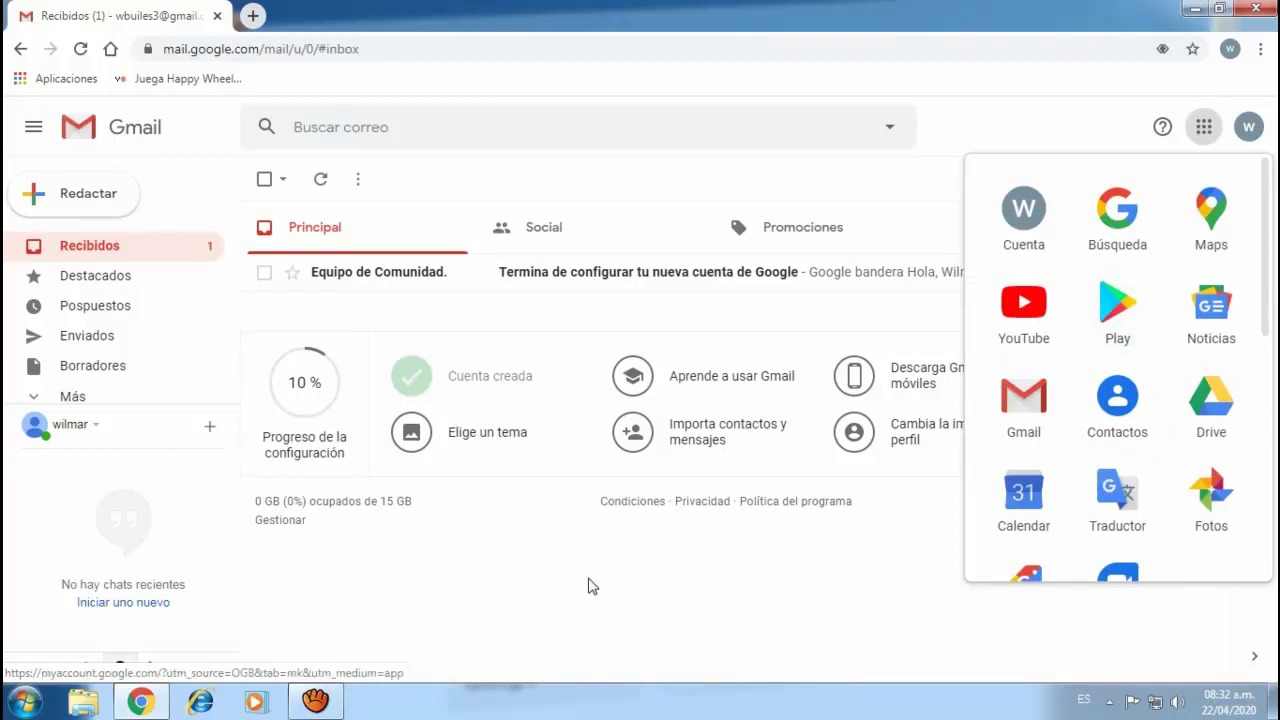
pyautogui.click(1010, 120)
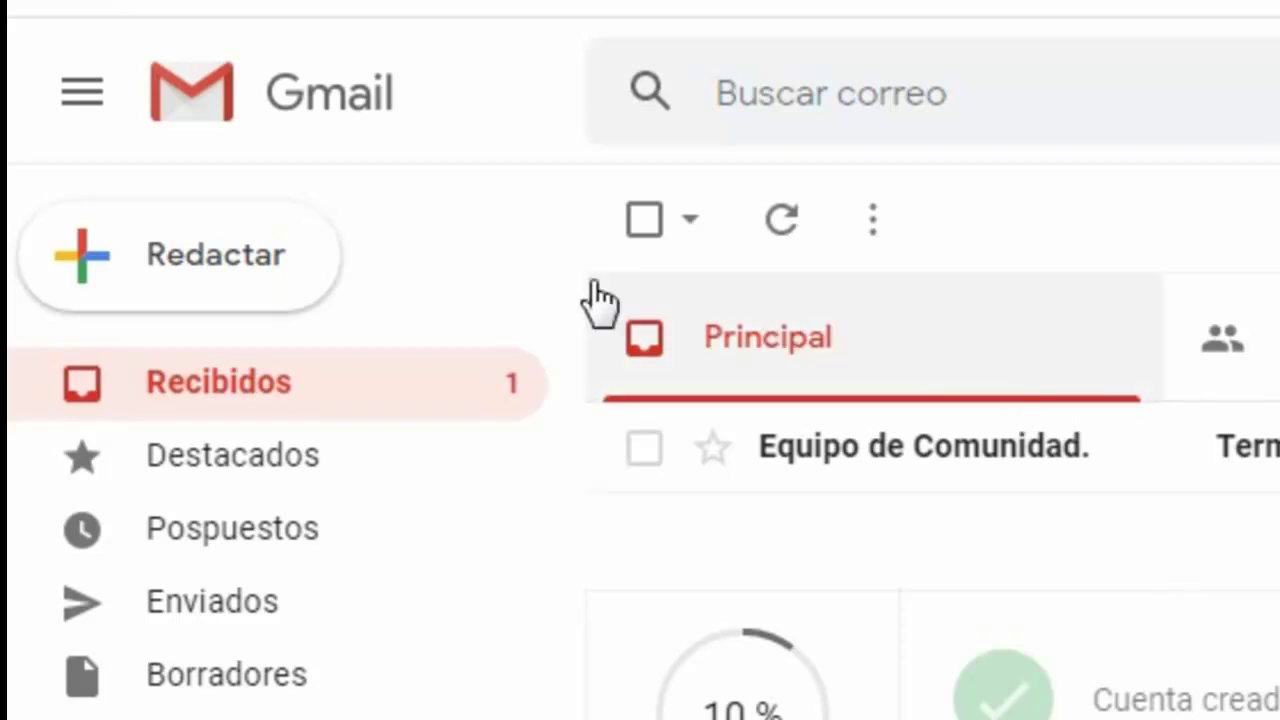
pyautogui.click(155, 250)
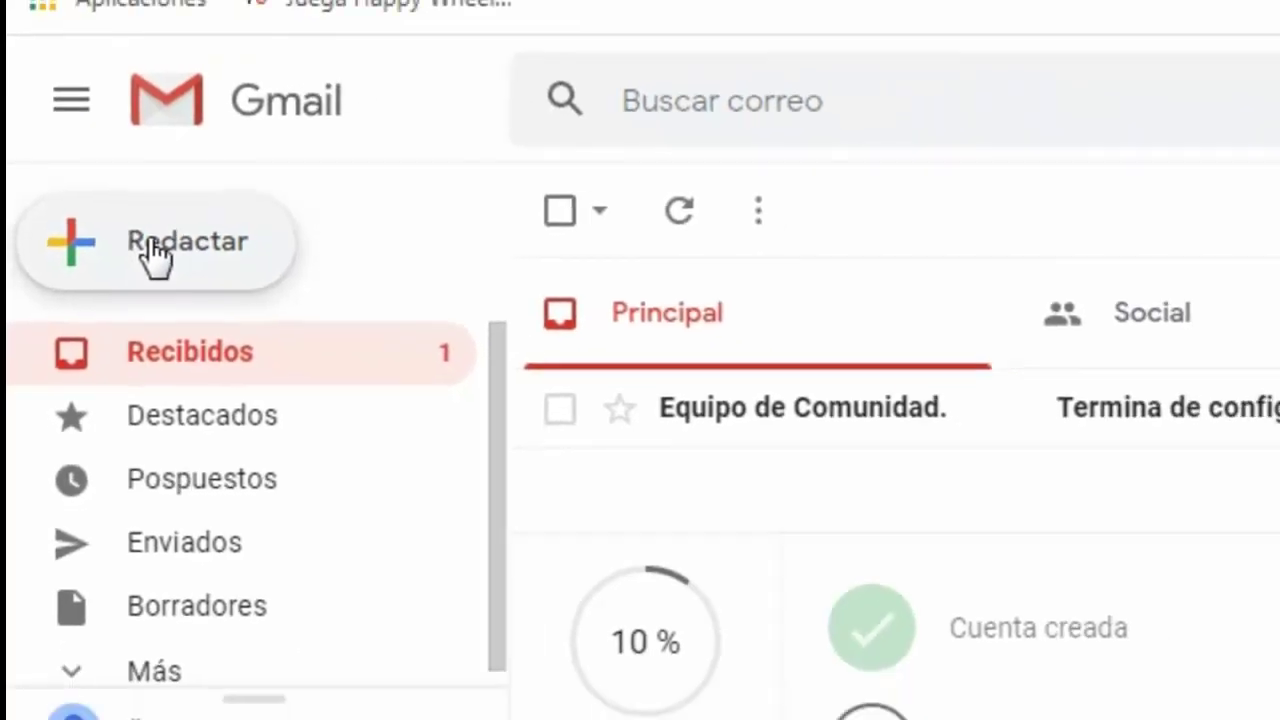